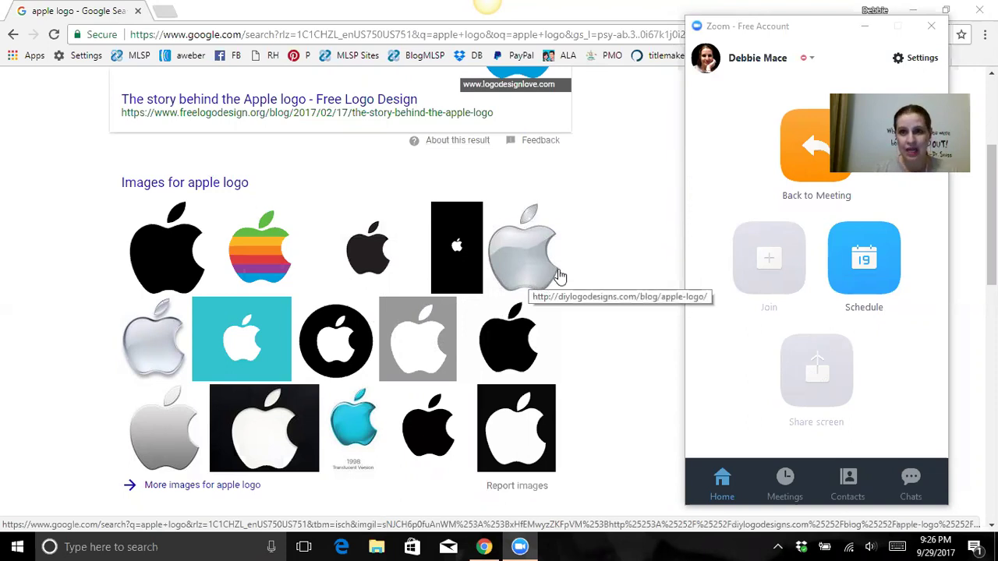
Step: Run a Google search for 'nike logo'
{"action": "scroll", "coordinate": [507, 275], "scroll_direction": "up", "scroll_amount": 1}
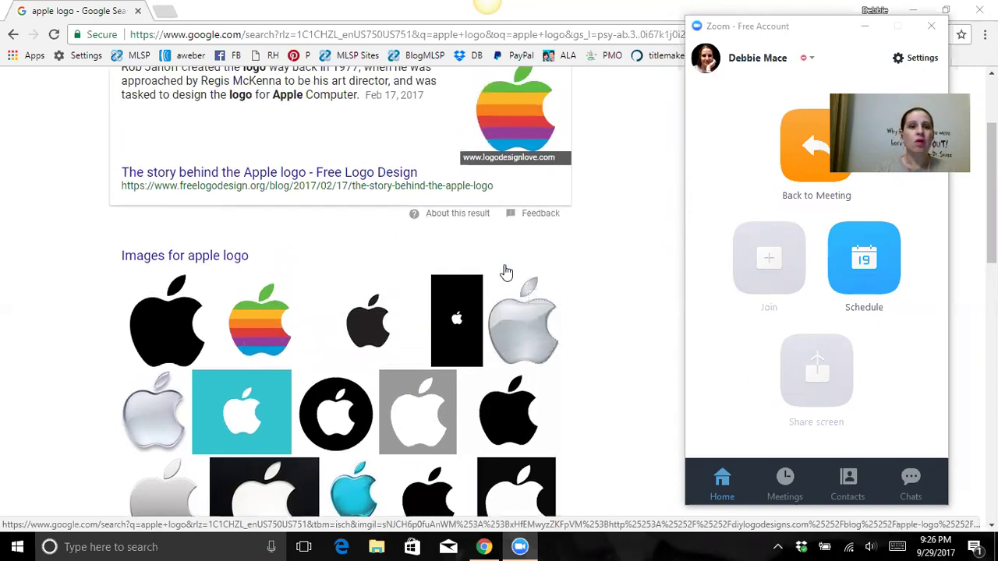
{"action": "scroll", "coordinate": [506, 271], "scroll_direction": "up", "scroll_amount": 1}
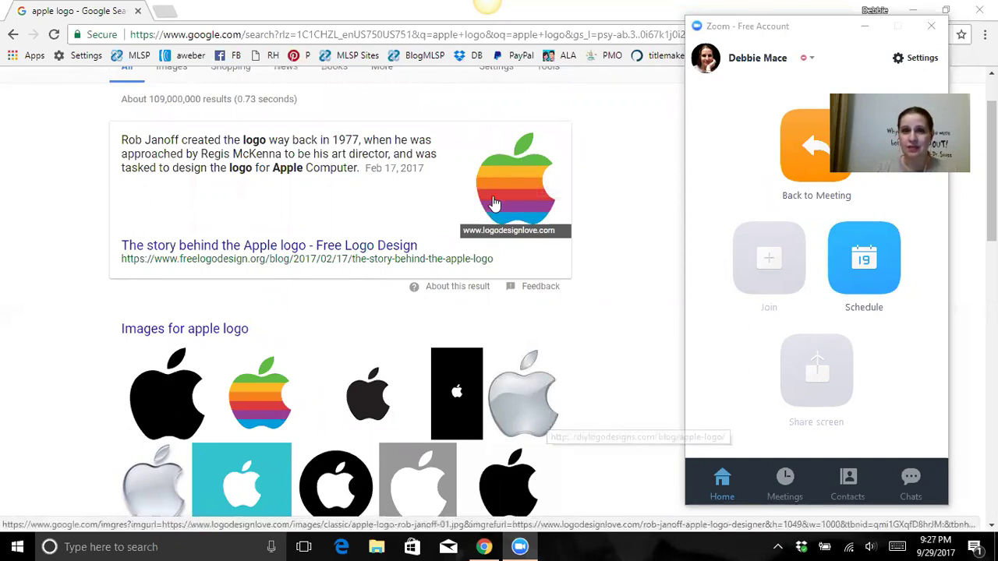
{"action": "scroll", "coordinate": [546, 345], "scroll_direction": "down", "scroll_amount": 2}
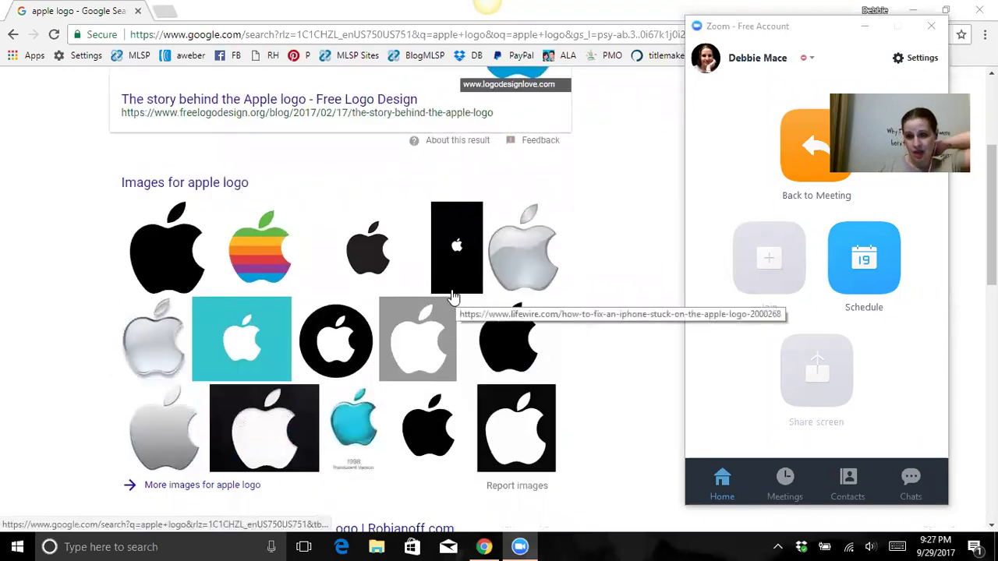
{"action": "left_click", "coordinate": [210, 36]}
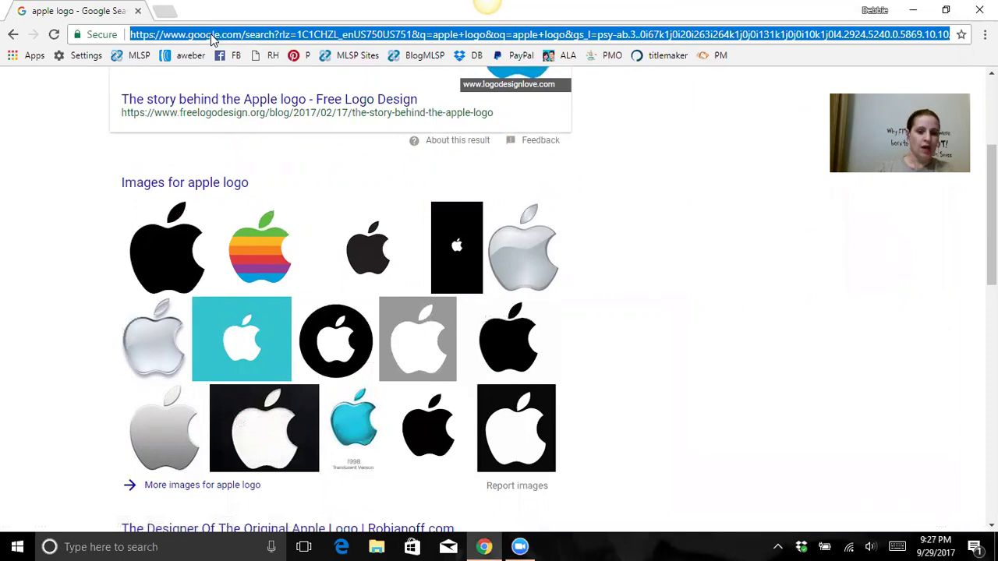
{"action": "type", "text": "nike"}
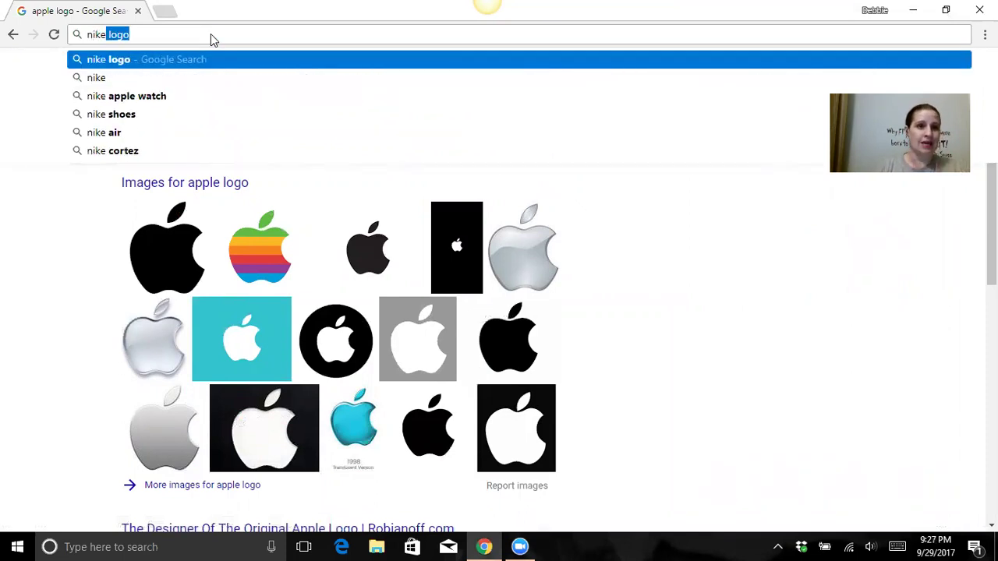
{"action": "left_click", "coordinate": [130, 36]}
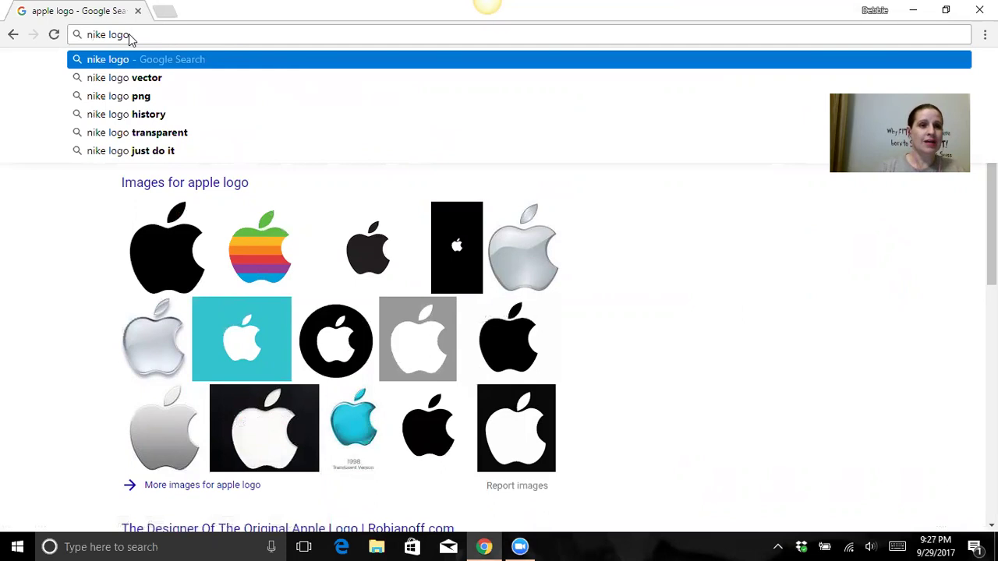
{"action": "key", "text": "Return"}
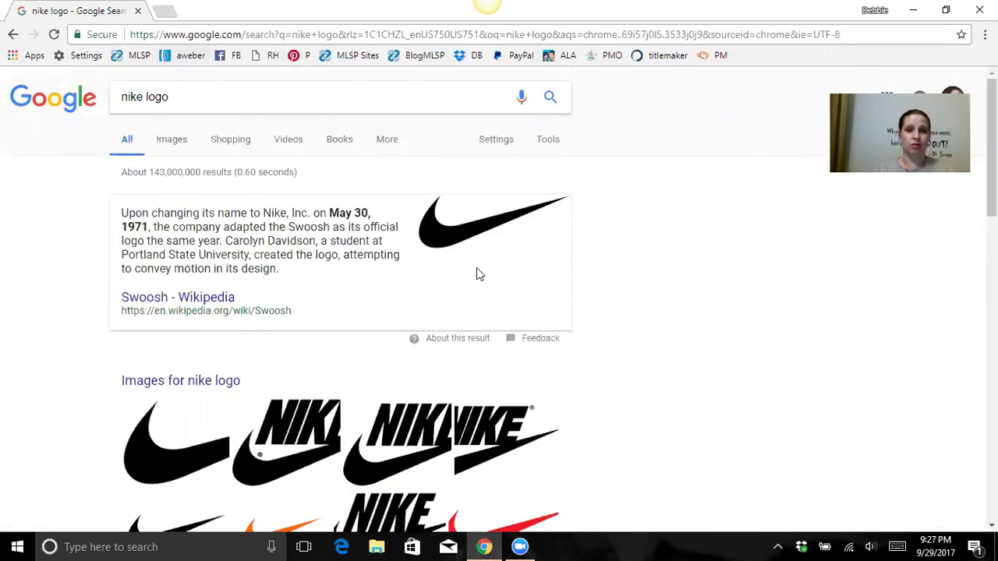
Step: Open the image results and preview the first Nike logo, the SeekLogo vector
{"action": "scroll", "coordinate": [479, 273], "scroll_direction": "down", "scroll_amount": 2}
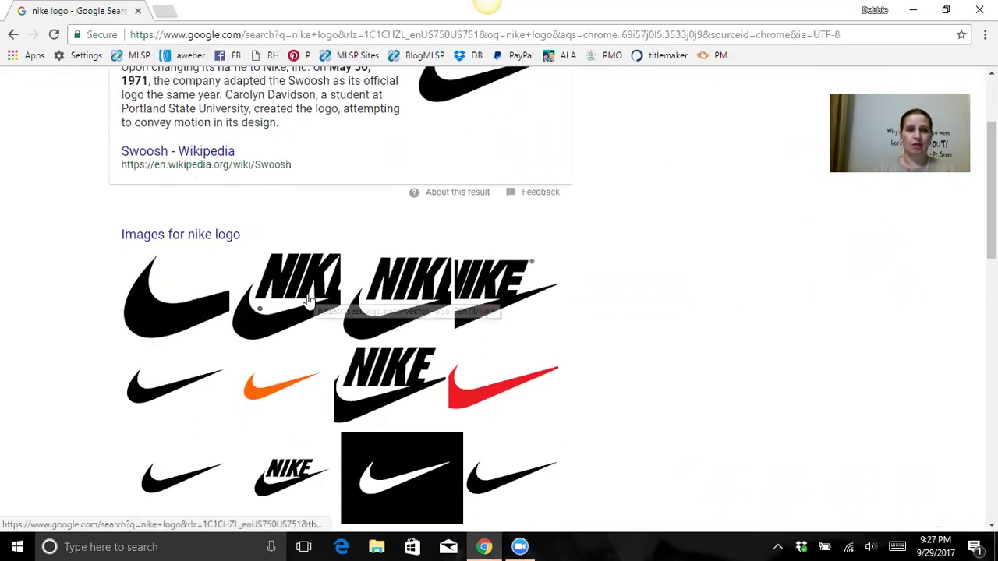
{"action": "left_click", "coordinate": [309, 301]}
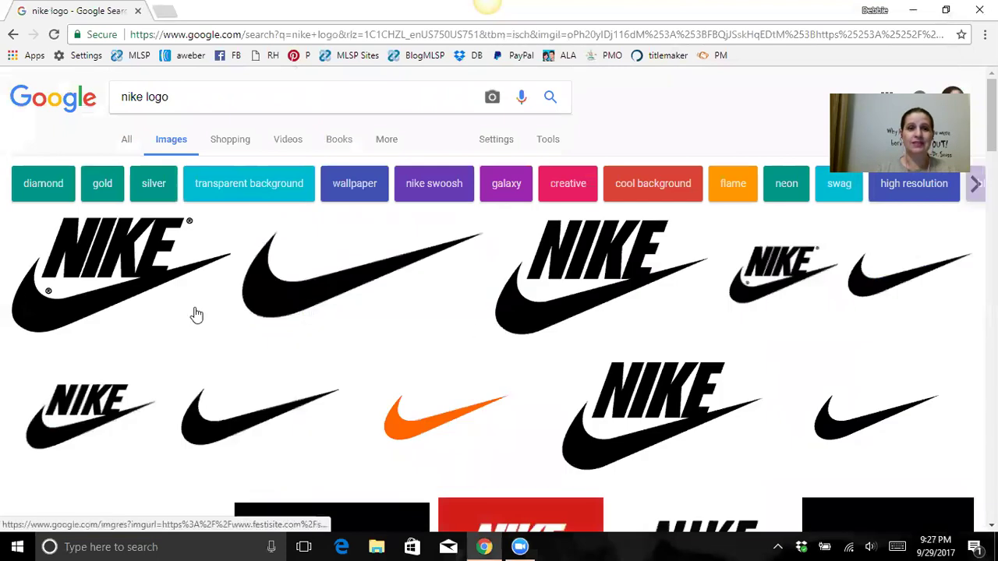
{"action": "left_click", "coordinate": [196, 315]}
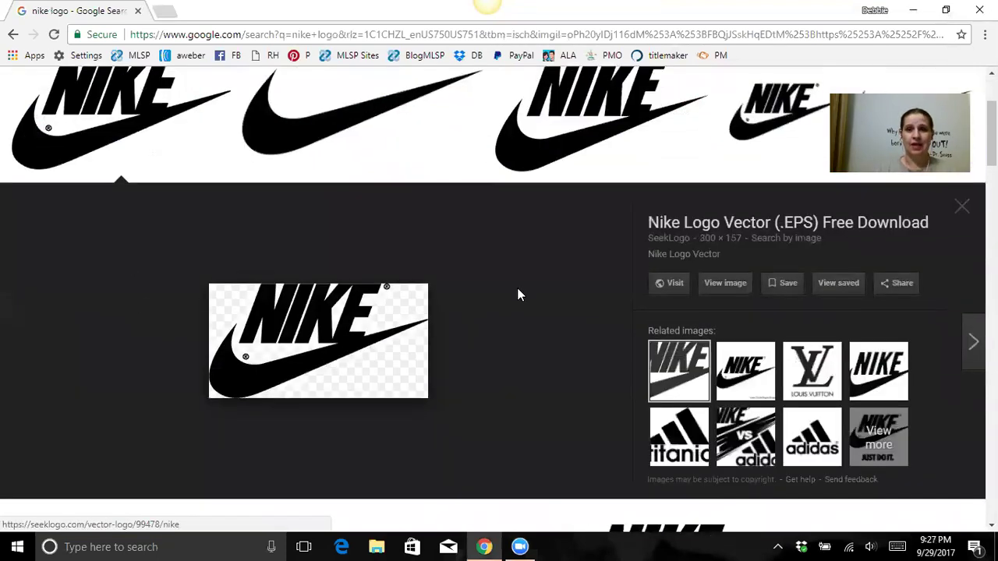
{"action": "scroll", "coordinate": [514, 293], "scroll_direction": "up", "scroll_amount": 1}
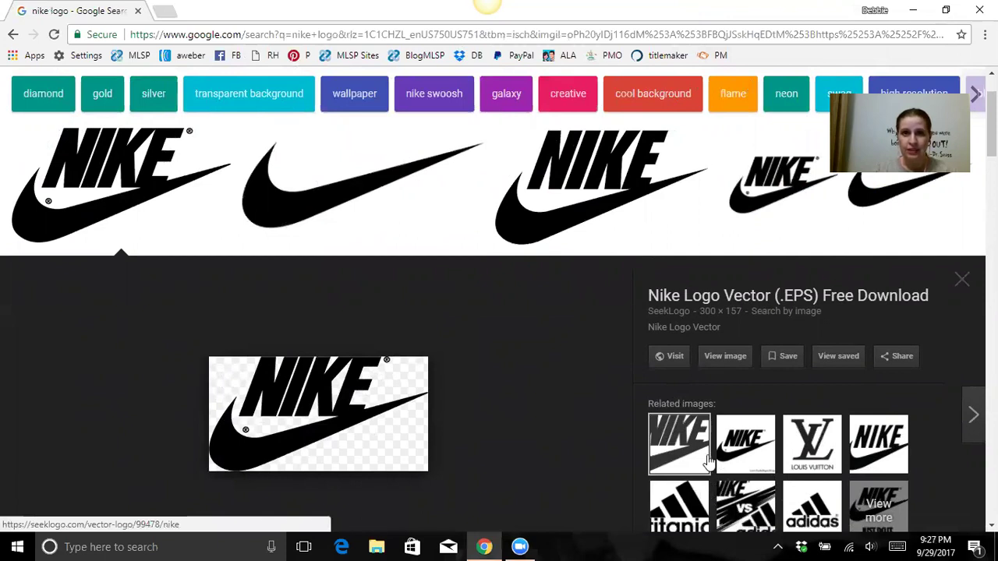
Step: Load picmonkey.com from the PM bookmark
{"action": "left_click", "coordinate": [713, 55]}
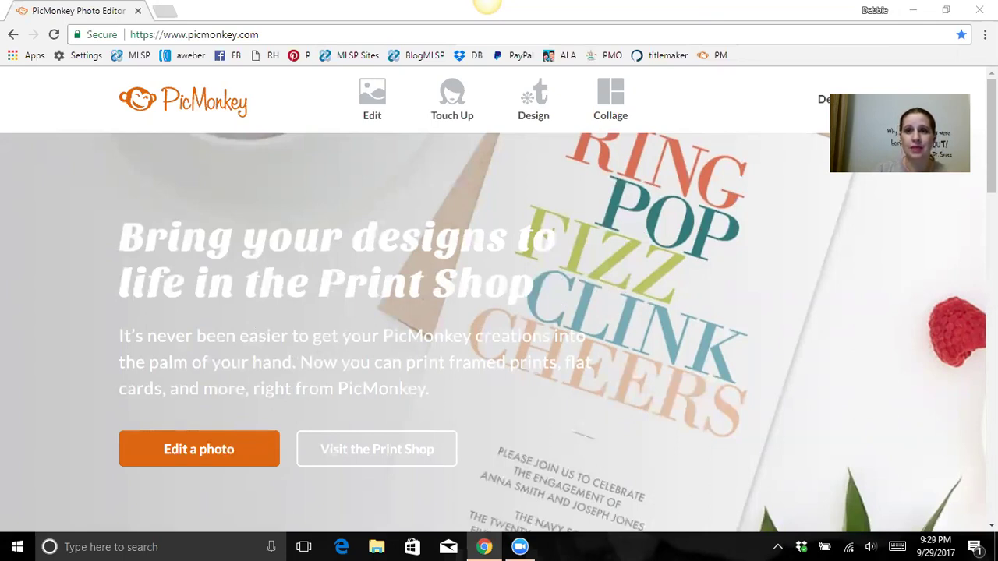
Step: Start a Design from a blank canvas and browse the canvas-size templates
{"action": "mouse_move", "coordinate": [534, 98]}
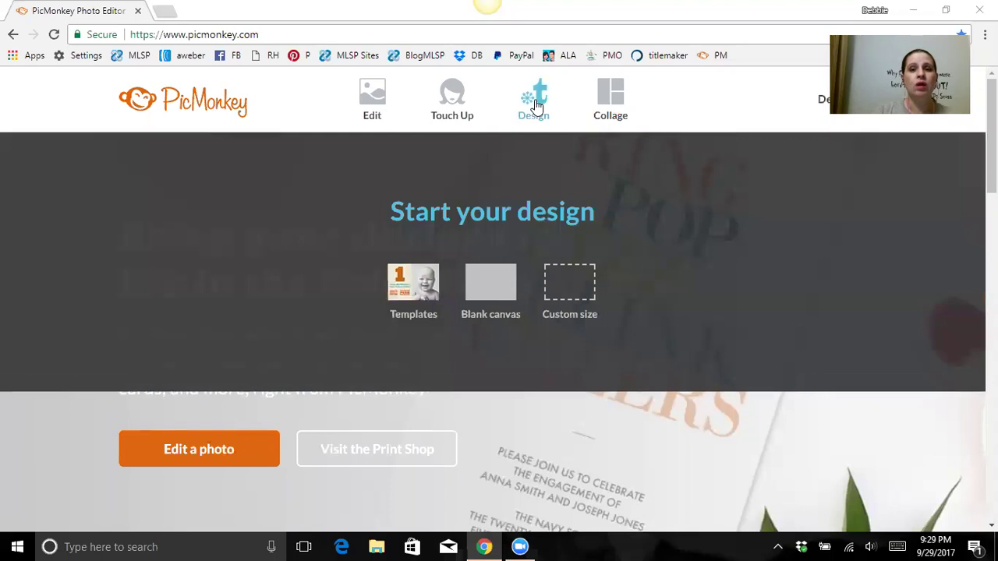
{"action": "left_click", "coordinate": [495, 308]}
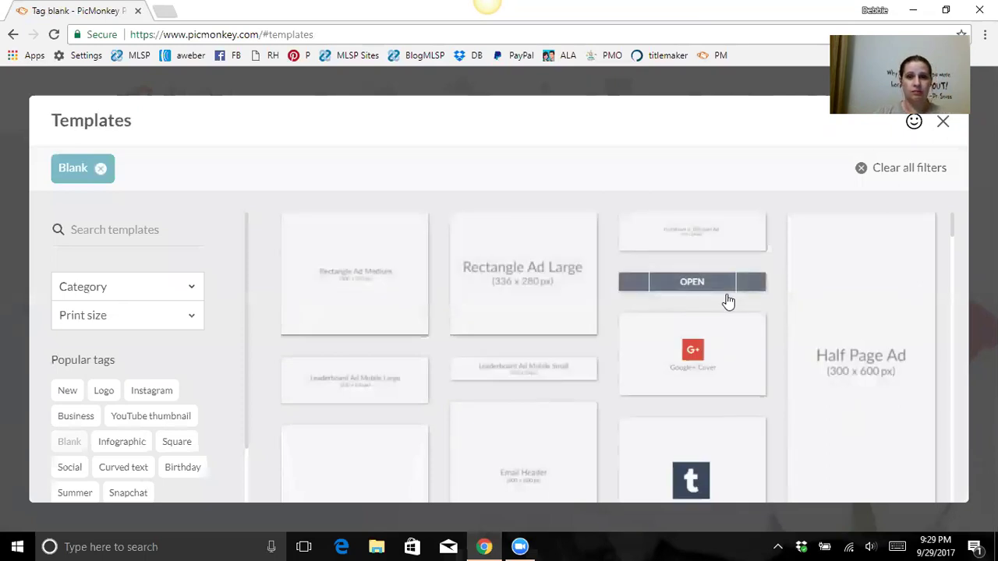
{"action": "scroll", "coordinate": [658, 322], "scroll_direction": "down", "scroll_amount": 5}
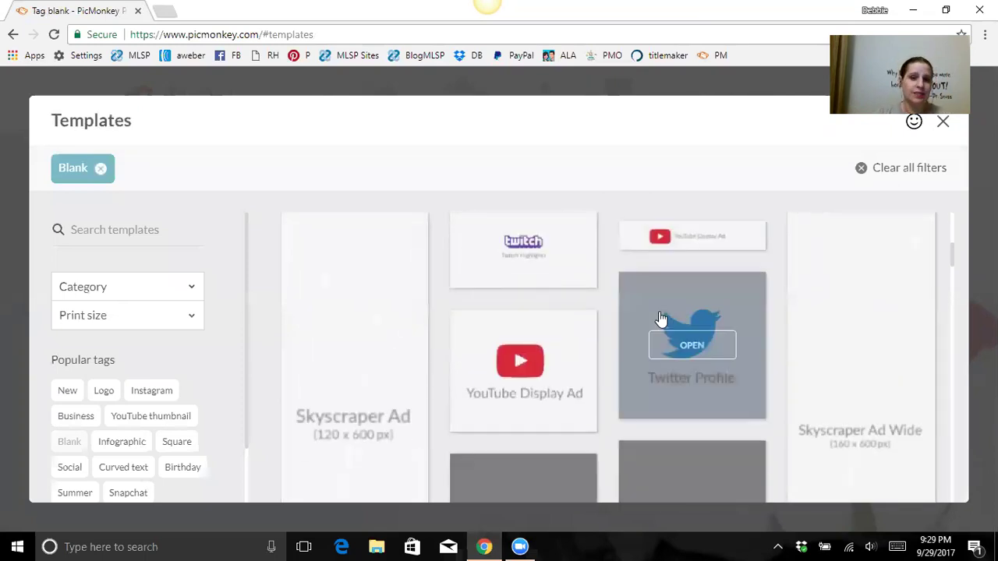
{"action": "scroll", "coordinate": [679, 297], "scroll_direction": "down", "scroll_amount": 3}
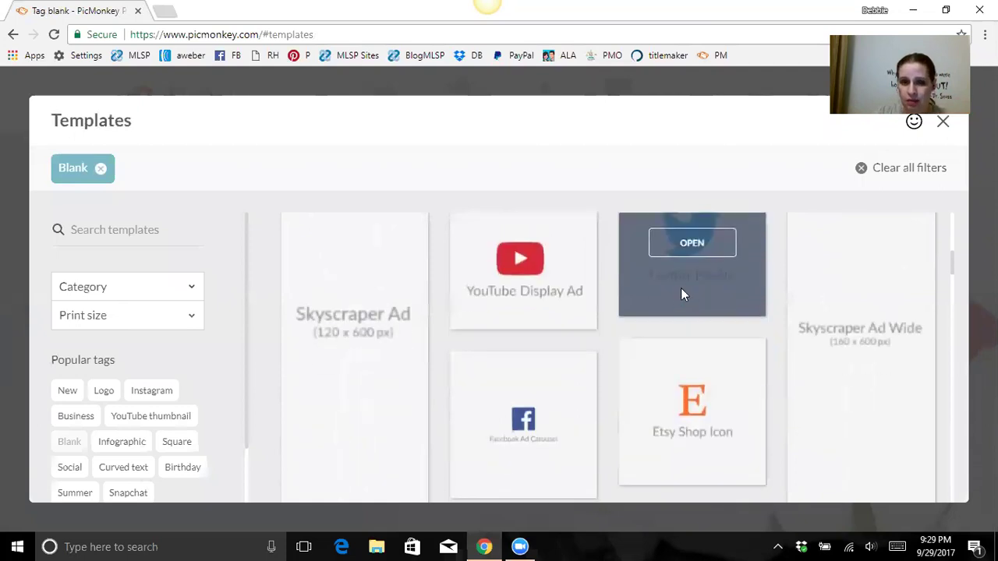
Step: Open a blank 1080 × 1080 square canvas and adjust its Canvas Color lightness slider
{"action": "left_click", "coordinate": [558, 315]}
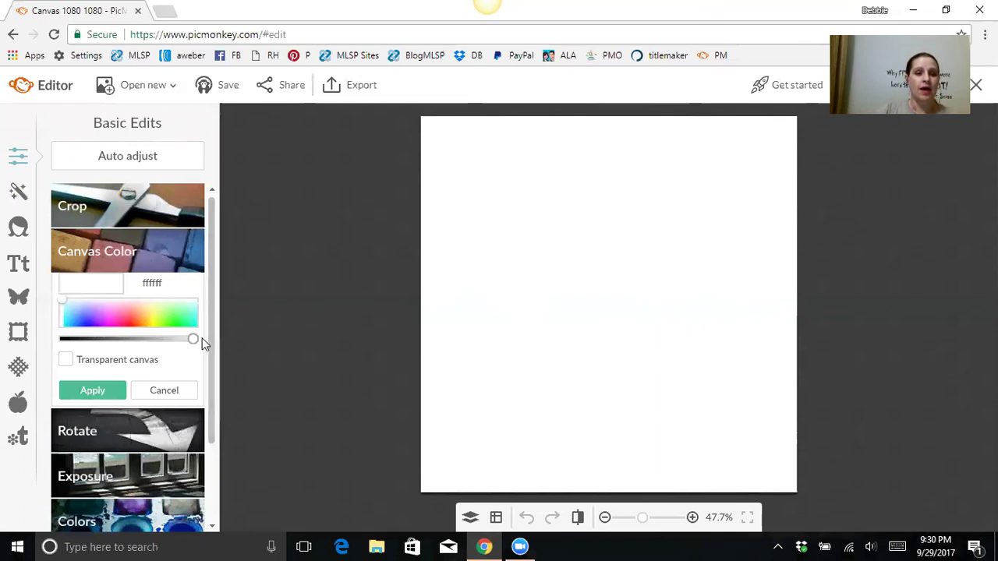
{"action": "right_click", "coordinate": [577, 354]}
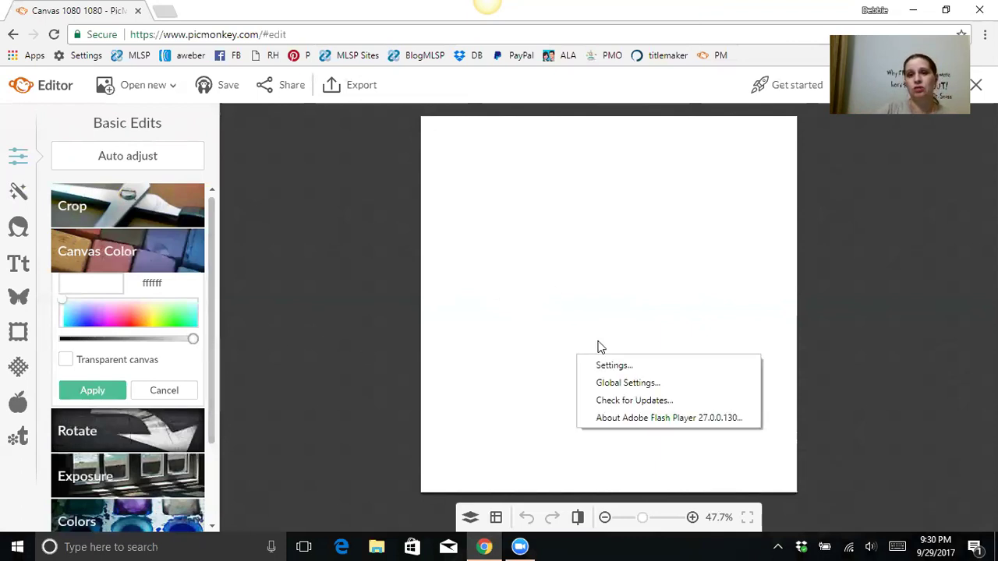
{"action": "left_click", "coordinate": [662, 268]}
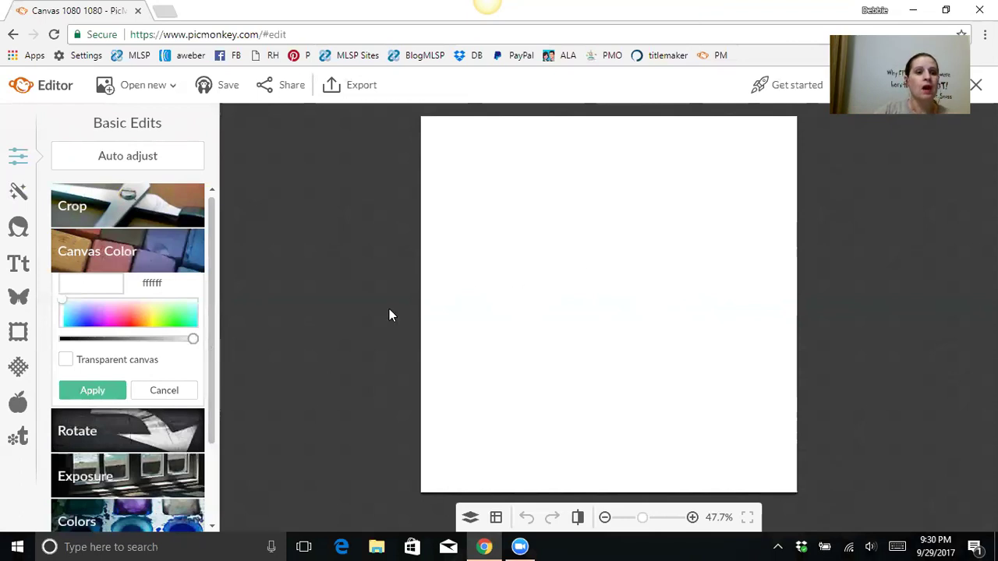
{"action": "left_click_drag", "start_coordinate": [191, 338], "coordinate": [127, 343]}
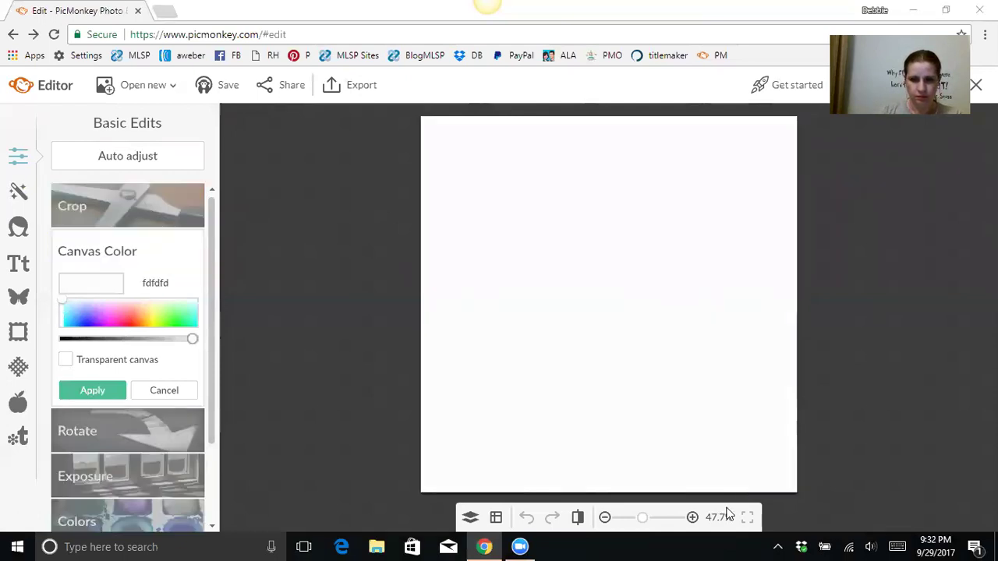
Step: Darken the canvas to medium grey 8c8c8c and apply the new canvas colour
{"action": "left_click_drag", "start_coordinate": [195, 345], "coordinate": [134, 338]}
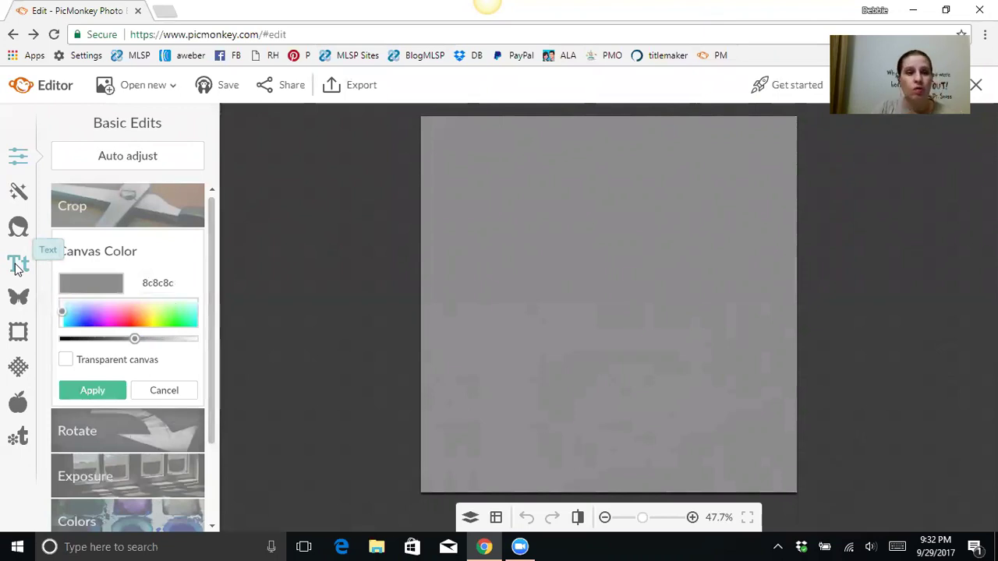
{"action": "left_click", "coordinate": [19, 266]}
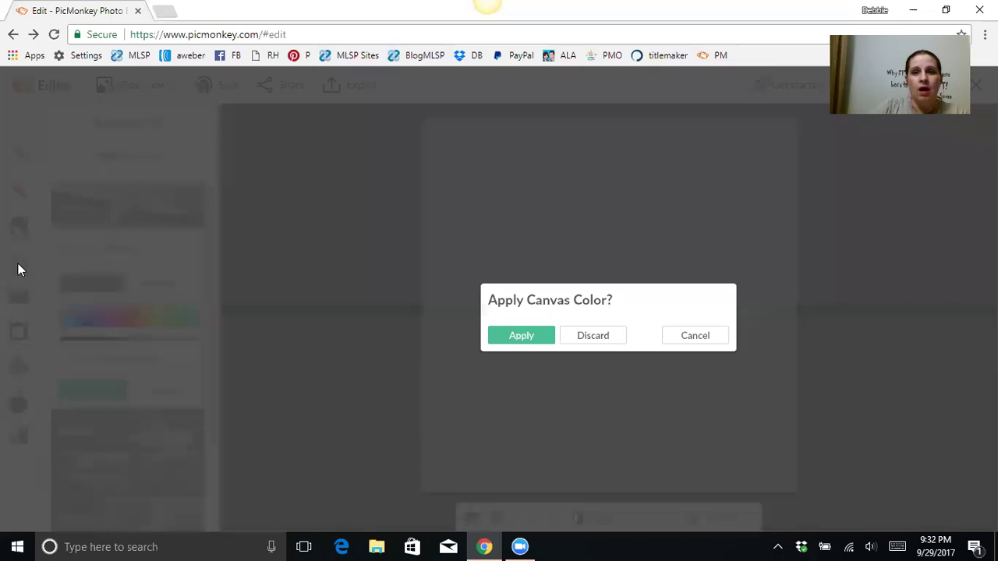
{"action": "left_click", "coordinate": [526, 338]}
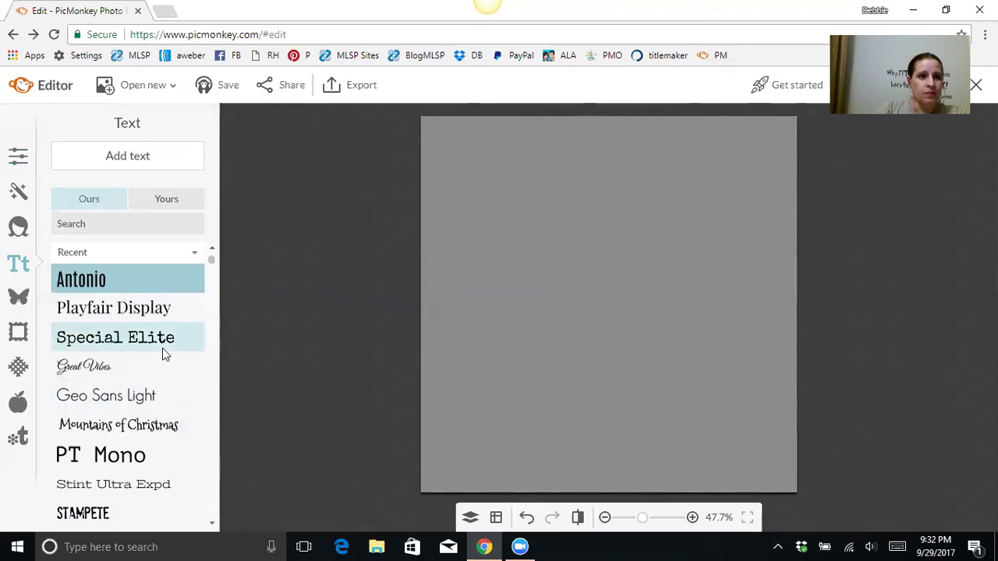
Step: Select Playfair Display from the Text panel's font list
{"action": "scroll", "coordinate": [162, 348], "scroll_direction": "down", "scroll_amount": 3}
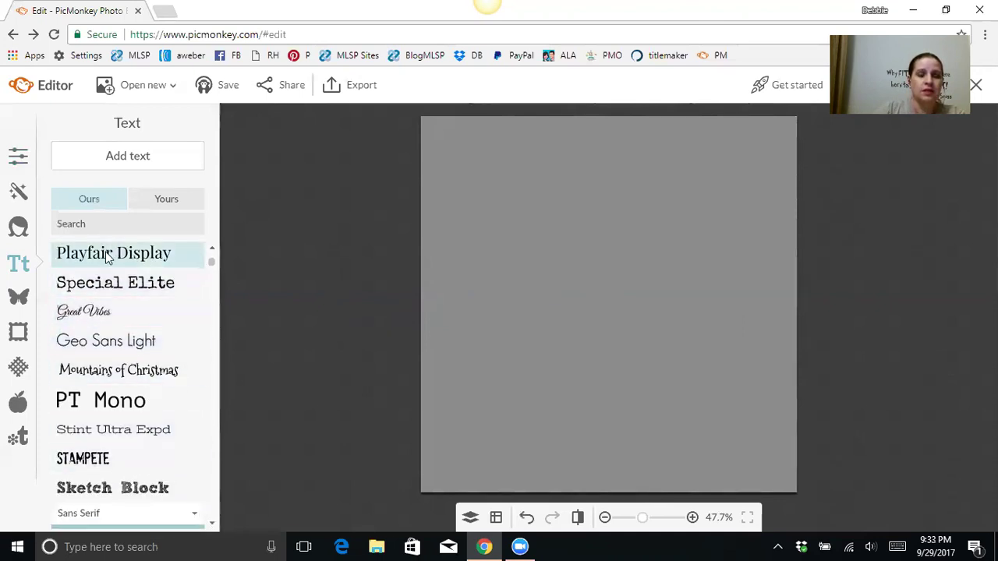
{"action": "scroll", "coordinate": [144, 293], "scroll_direction": "up", "scroll_amount": 1}
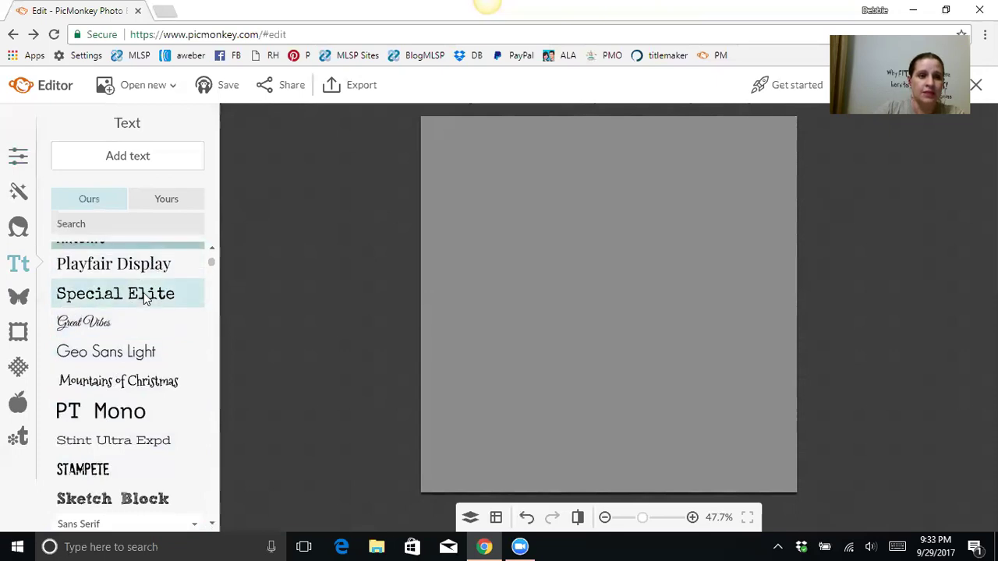
{"action": "left_click", "coordinate": [144, 292]}
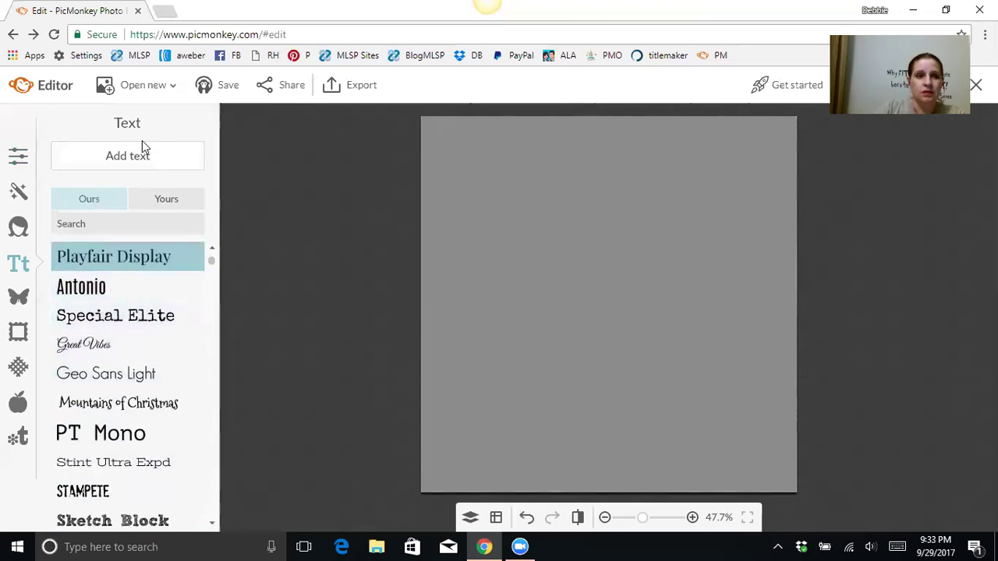
Step: Add a Playfair Display text box with the full name in letter-spaced capitals
{"action": "left_click", "coordinate": [133, 159]}
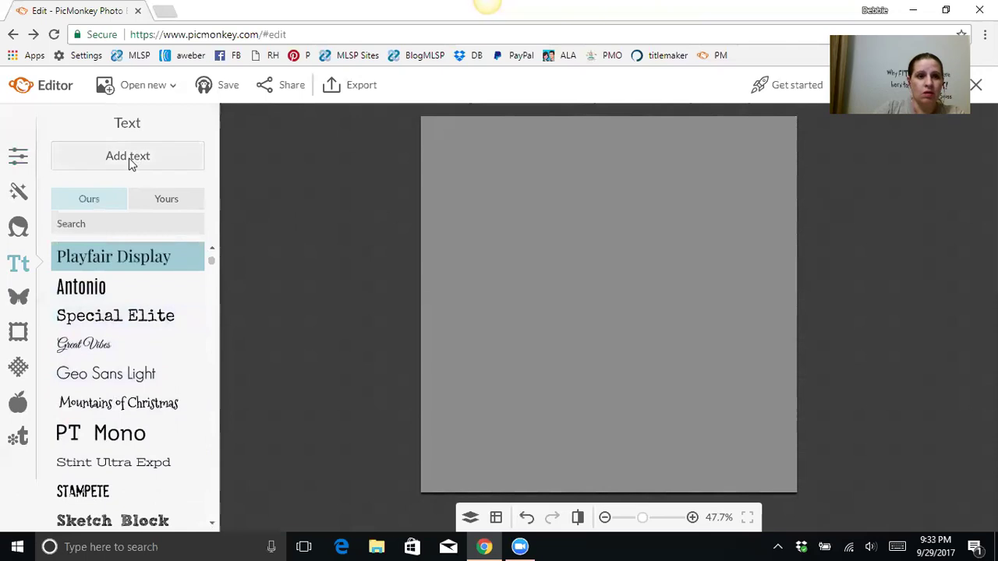
{"action": "left_click", "coordinate": [580, 300]}
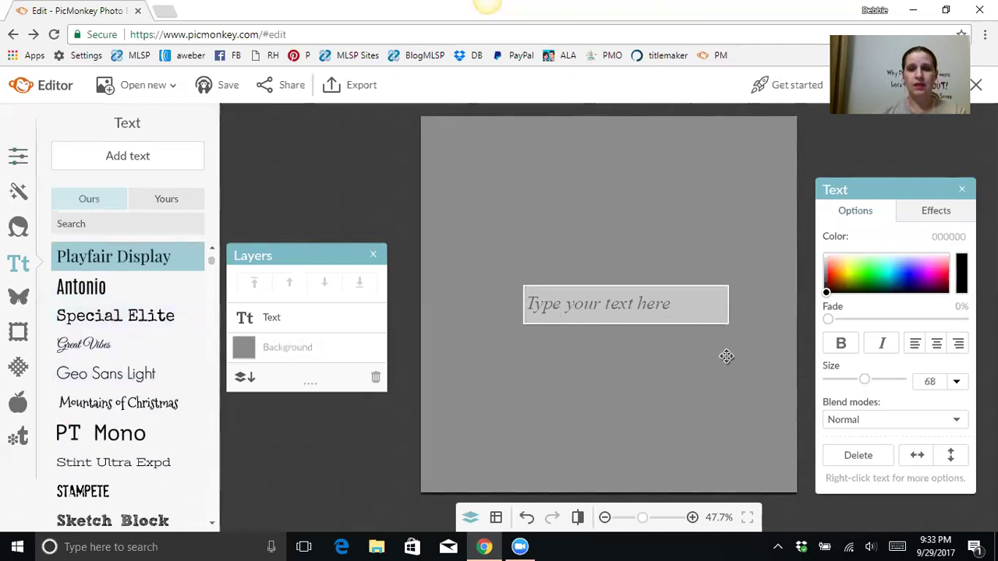
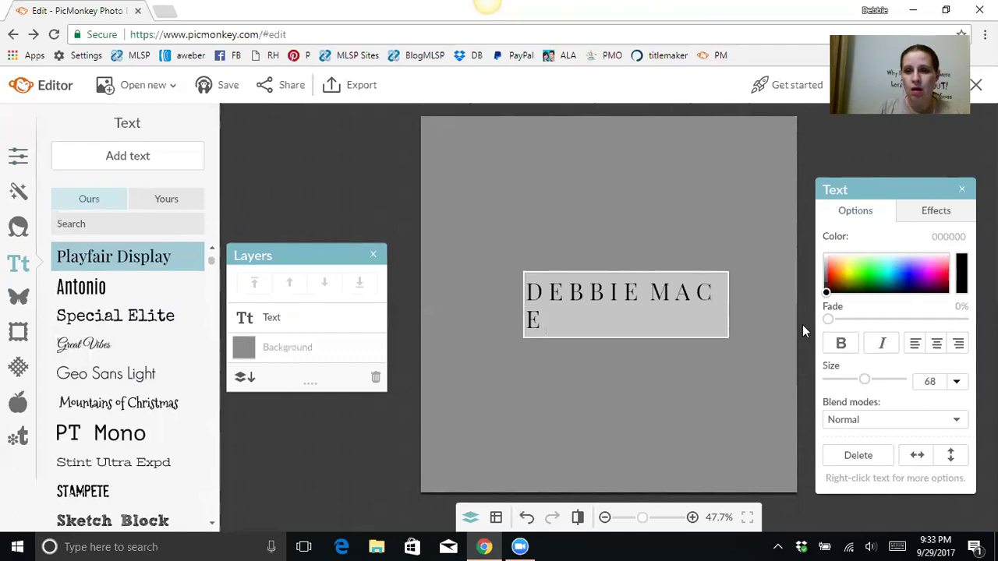
{"action": "left_click", "coordinate": [712, 234]}
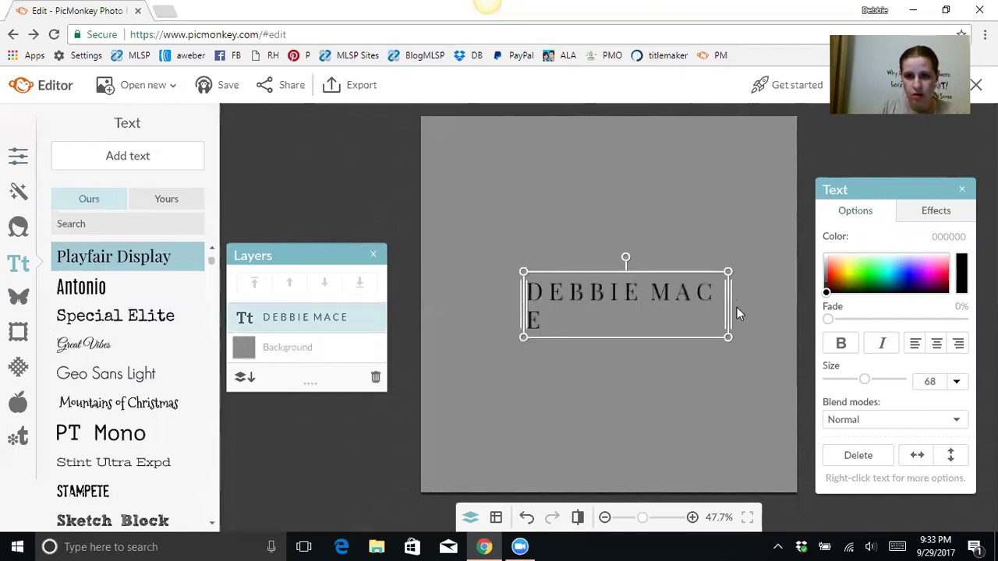
Step: Stretch the name text box to the canvas edges and centre-align the text
{"action": "left_click_drag", "start_coordinate": [728, 312], "coordinate": [798, 290]}
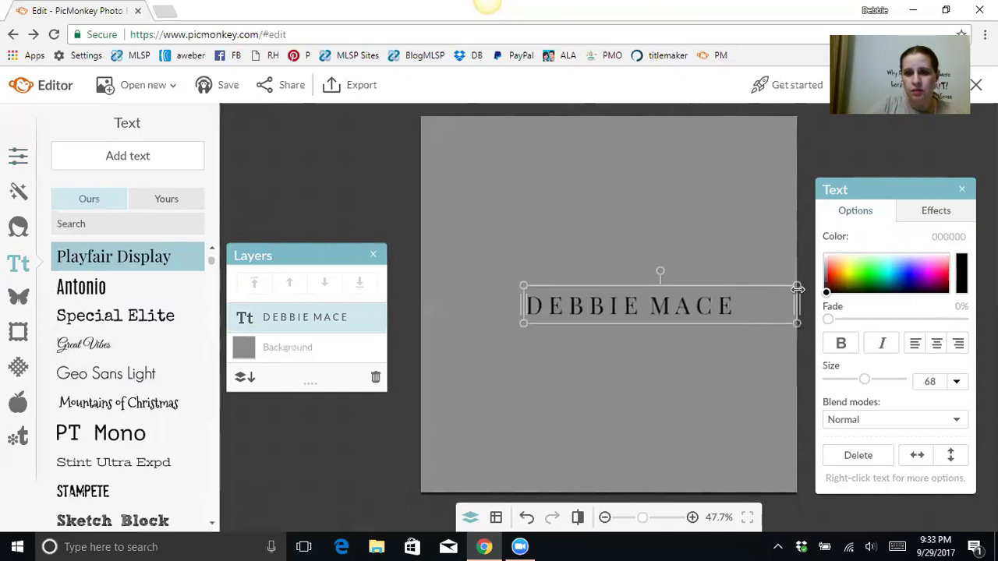
{"action": "left_click_drag", "start_coordinate": [523, 304], "coordinate": [419, 319]}
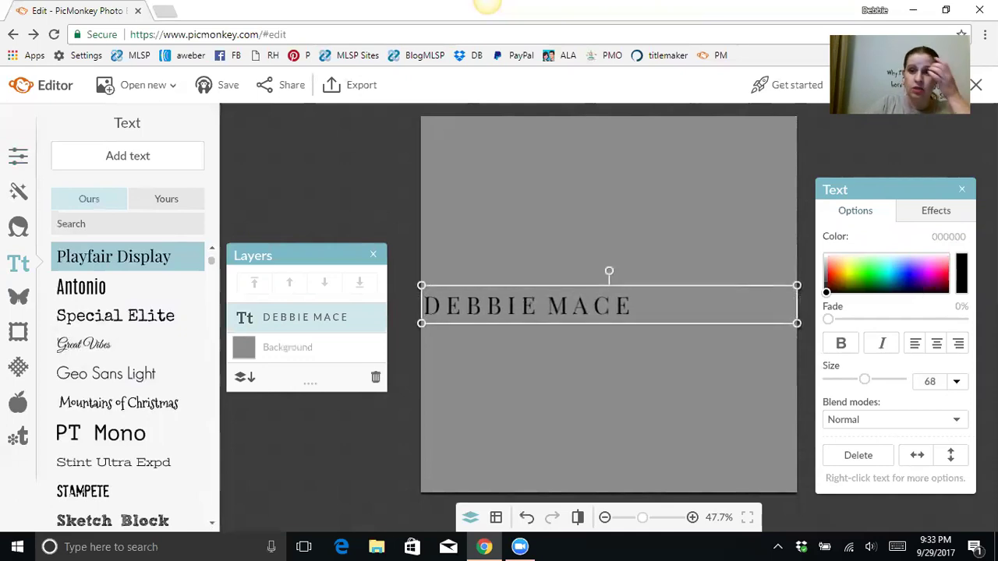
{"action": "left_click", "coordinate": [936, 344]}
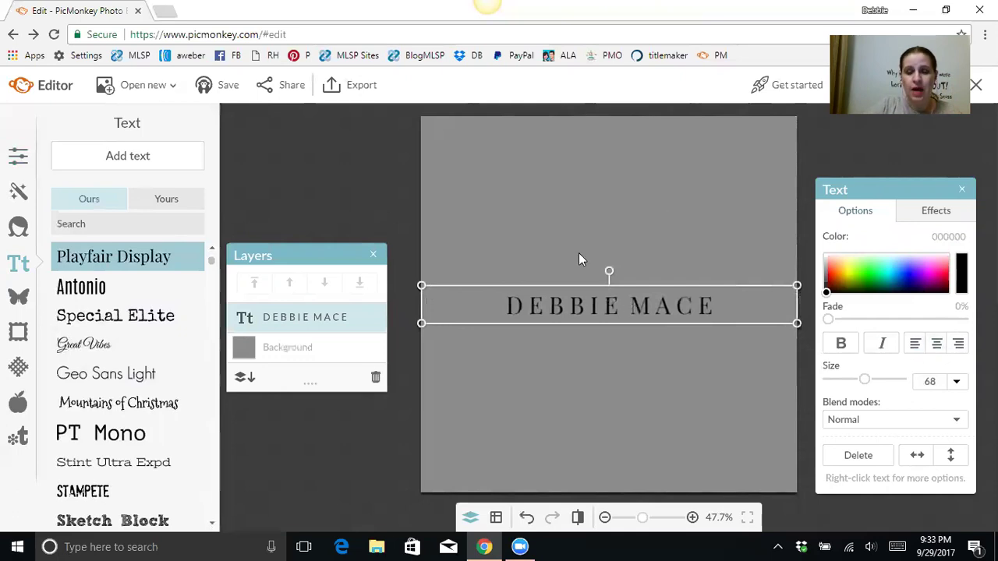
{"action": "left_click", "coordinate": [661, 340]}
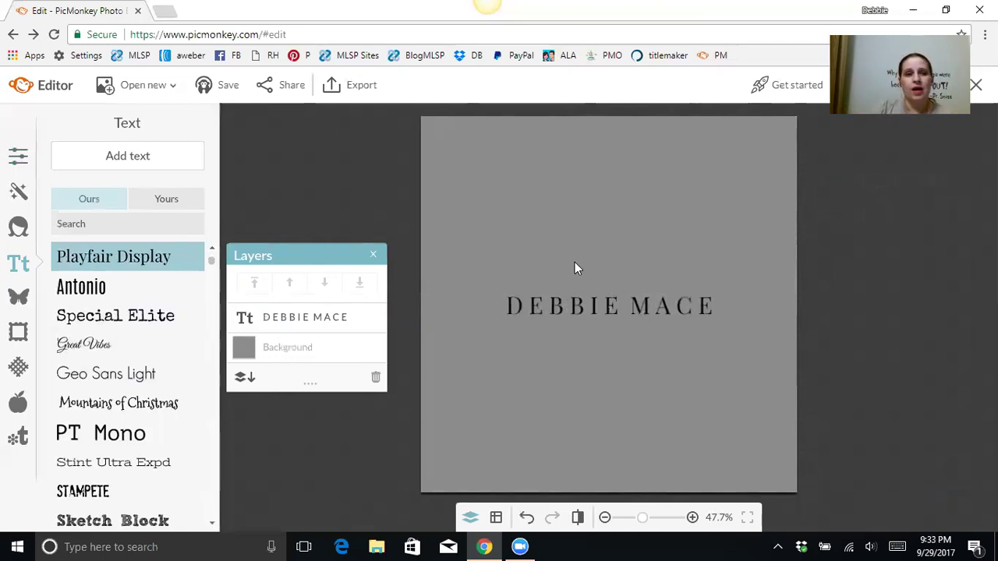
Step: Open the Overlays Lines category and scroll down to the Artistic Brushes
{"action": "left_click", "coordinate": [19, 301]}
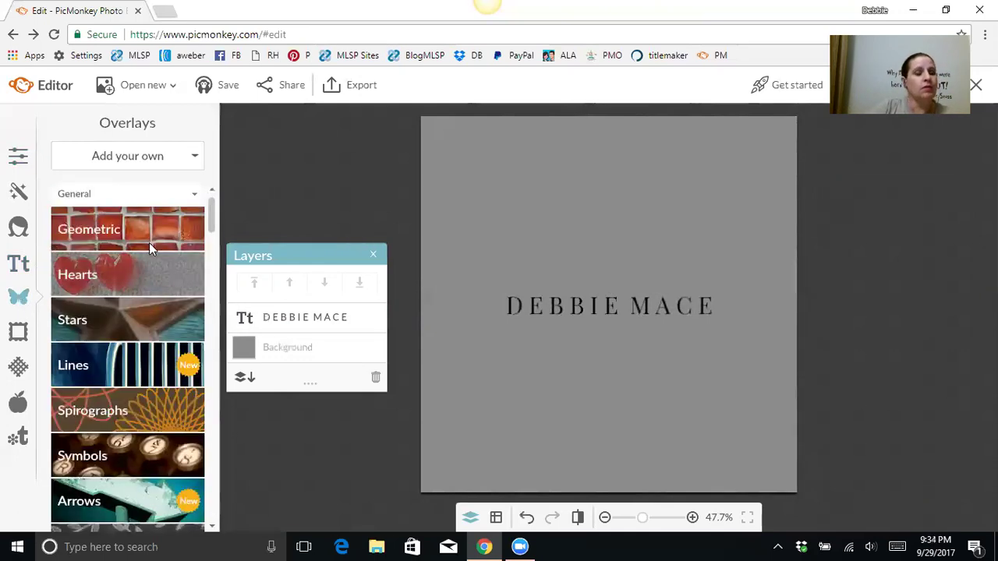
{"action": "left_click", "coordinate": [120, 369]}
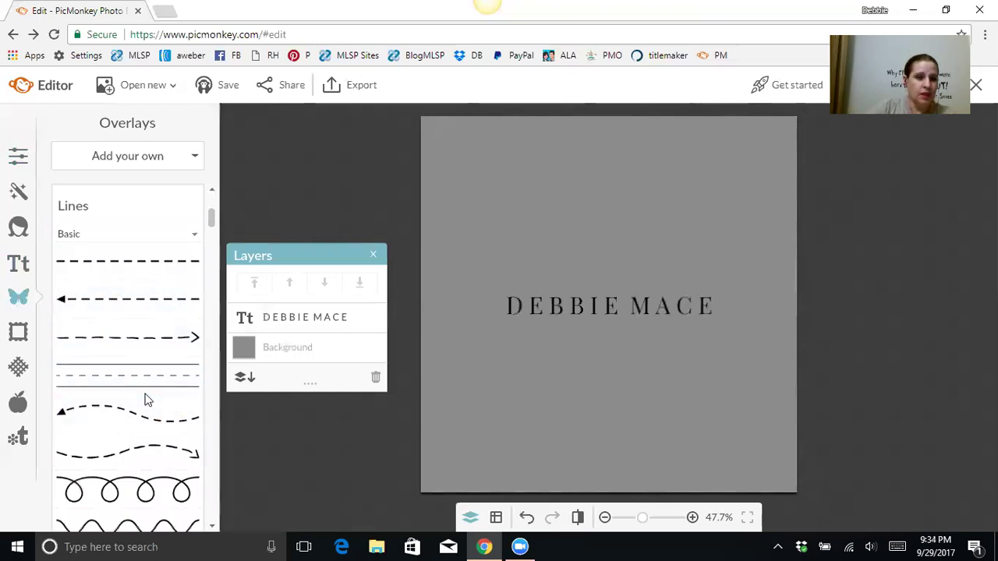
{"action": "scroll", "coordinate": [166, 362], "scroll_direction": "down", "scroll_amount": 1}
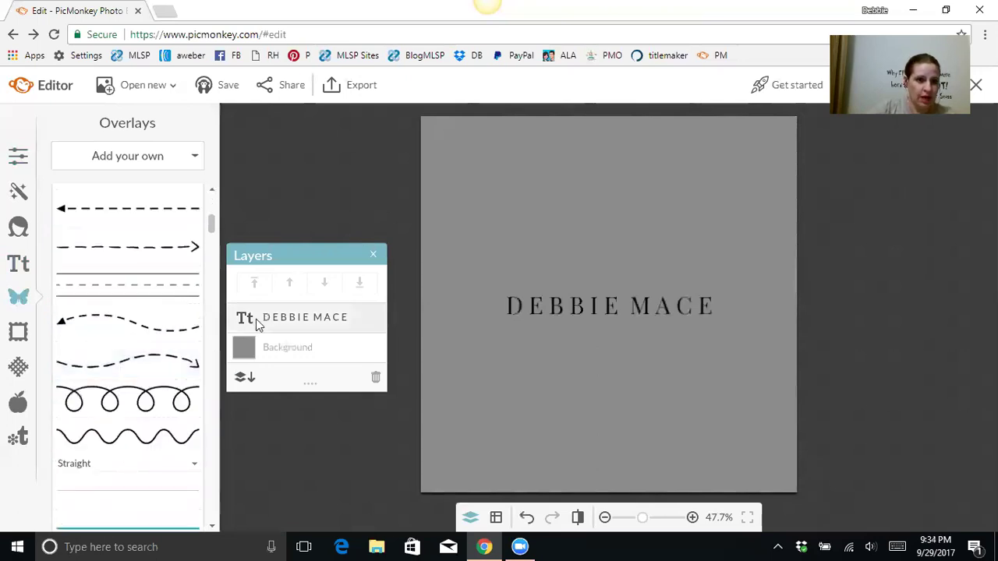
{"action": "scroll", "coordinate": [159, 355], "scroll_direction": "down", "scroll_amount": 1}
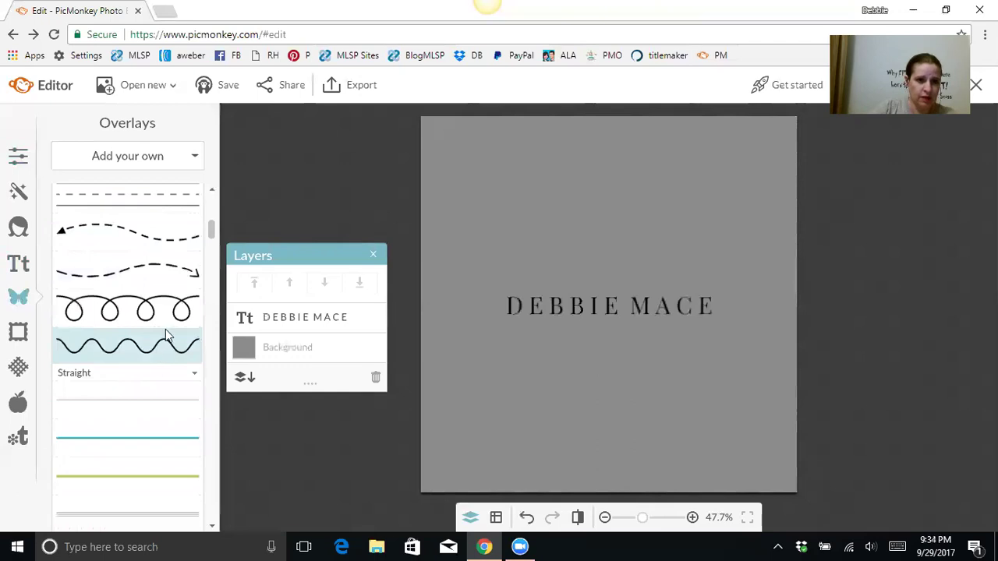
{"action": "scroll", "coordinate": [128, 335], "scroll_direction": "down", "scroll_amount": 2}
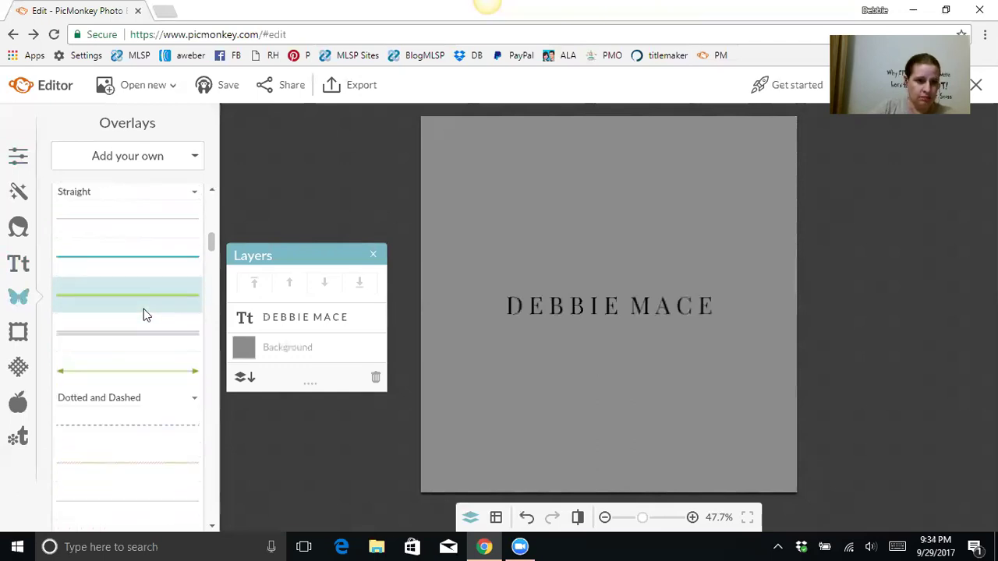
{"action": "scroll", "coordinate": [143, 315], "scroll_direction": "down", "scroll_amount": 2}
{"action": "scroll", "coordinate": [143, 315], "scroll_direction": "down", "scroll_amount": 1}
{"action": "scroll", "coordinate": [144, 309], "scroll_direction": "down", "scroll_amount": 3}
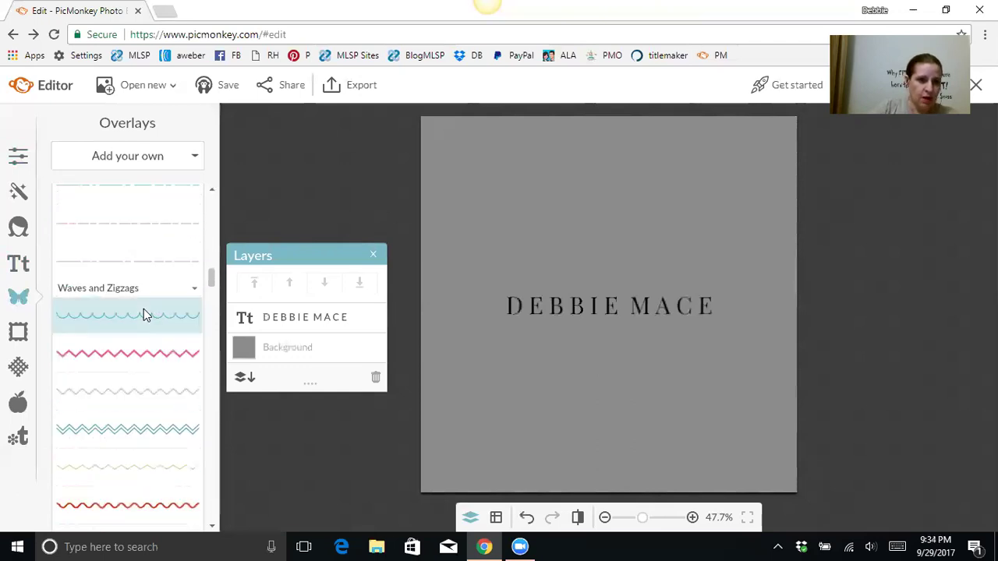
{"action": "scroll", "coordinate": [140, 311], "scroll_direction": "down", "scroll_amount": 4}
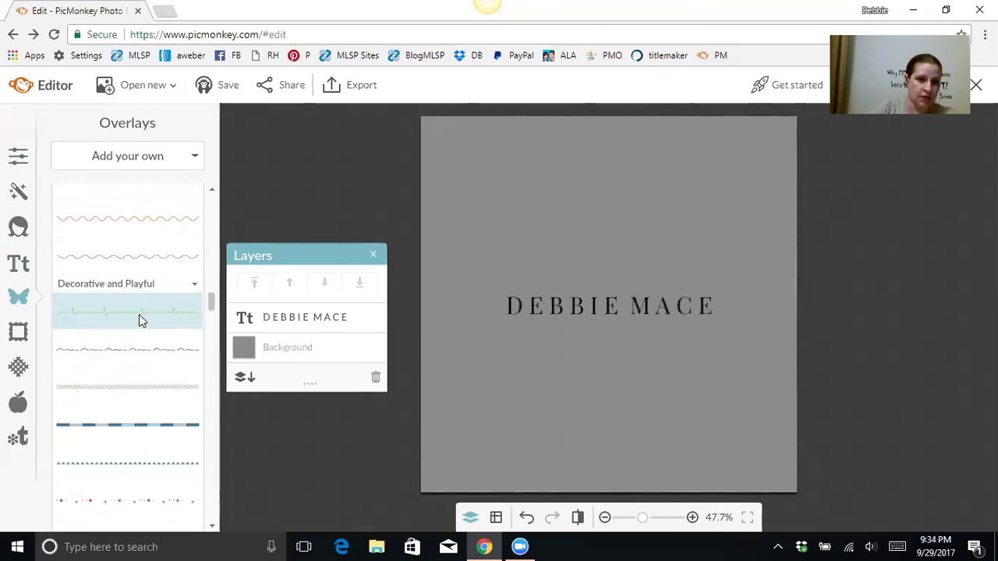
{"action": "scroll", "coordinate": [139, 315], "scroll_direction": "down", "scroll_amount": 3}
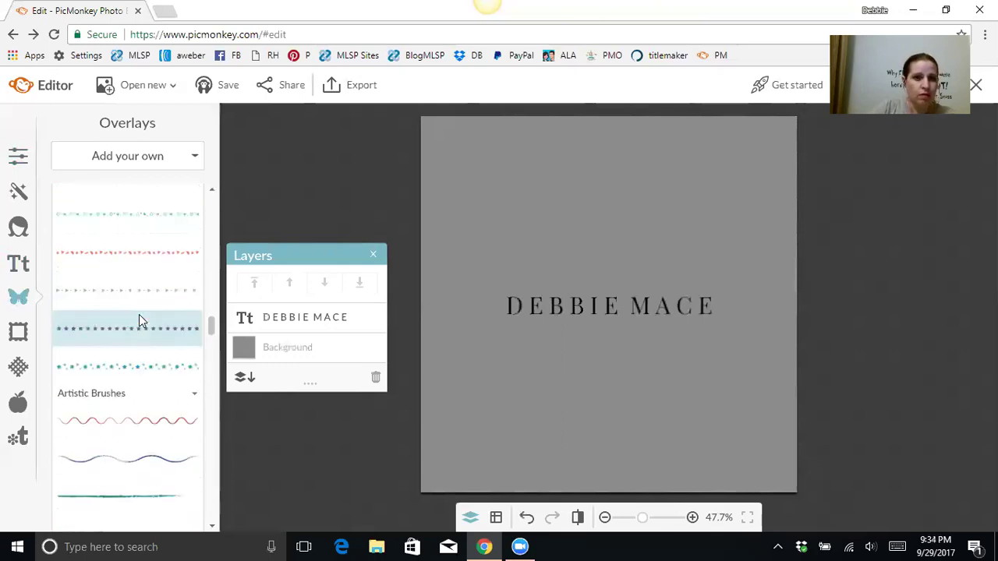
{"action": "scroll", "coordinate": [139, 314], "scroll_direction": "down", "scroll_amount": 5}
{"action": "scroll", "coordinate": [156, 308], "scroll_direction": "up", "scroll_amount": 3}
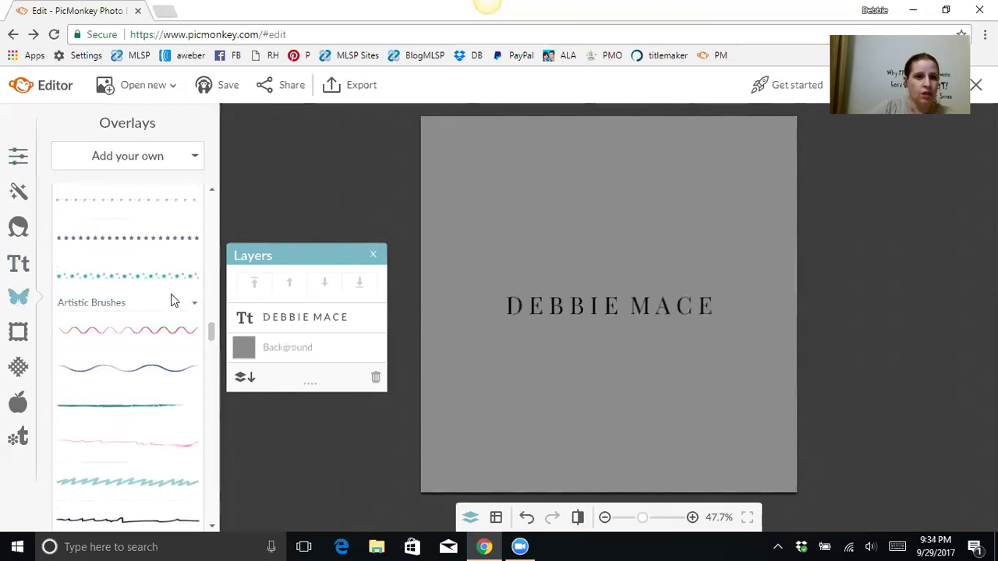
Step: Add the blue wavy brush line and position it just below the name
{"action": "left_click", "coordinate": [112, 375]}
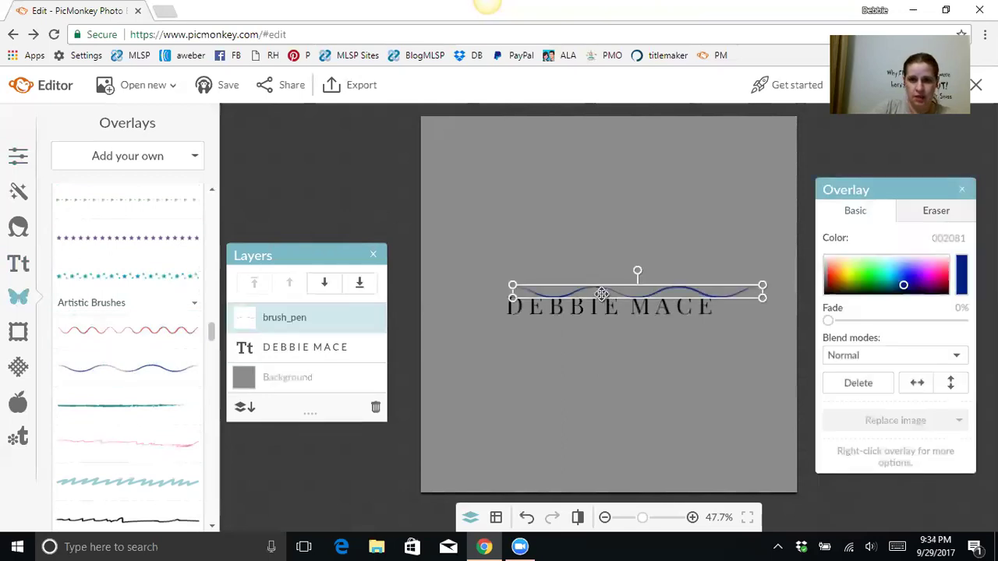
{"action": "left_click_drag", "start_coordinate": [604, 308], "coordinate": [602, 326]}
{"action": "left_click", "coordinate": [671, 234]}
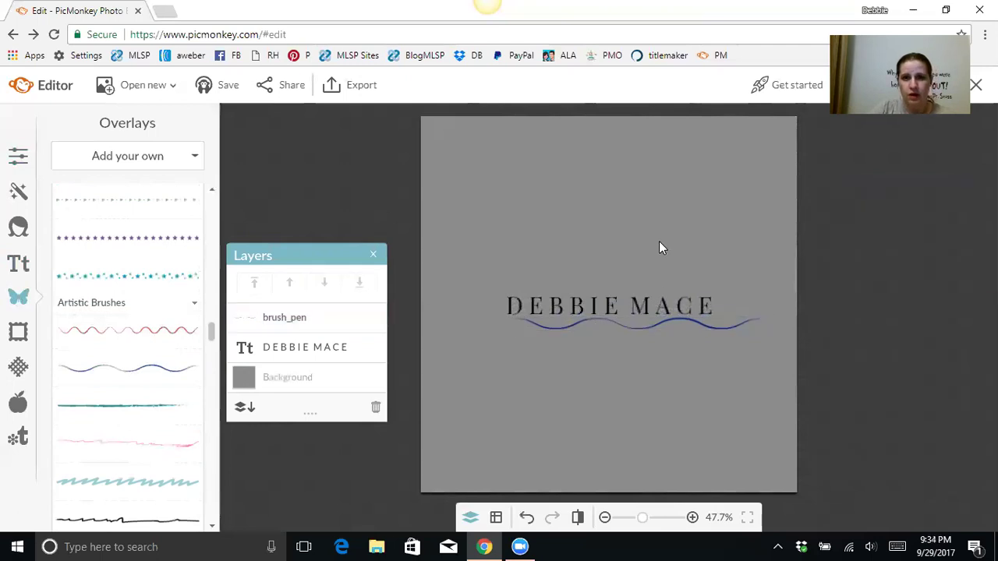
{"action": "left_click_drag", "start_coordinate": [626, 324], "coordinate": [603, 322]}
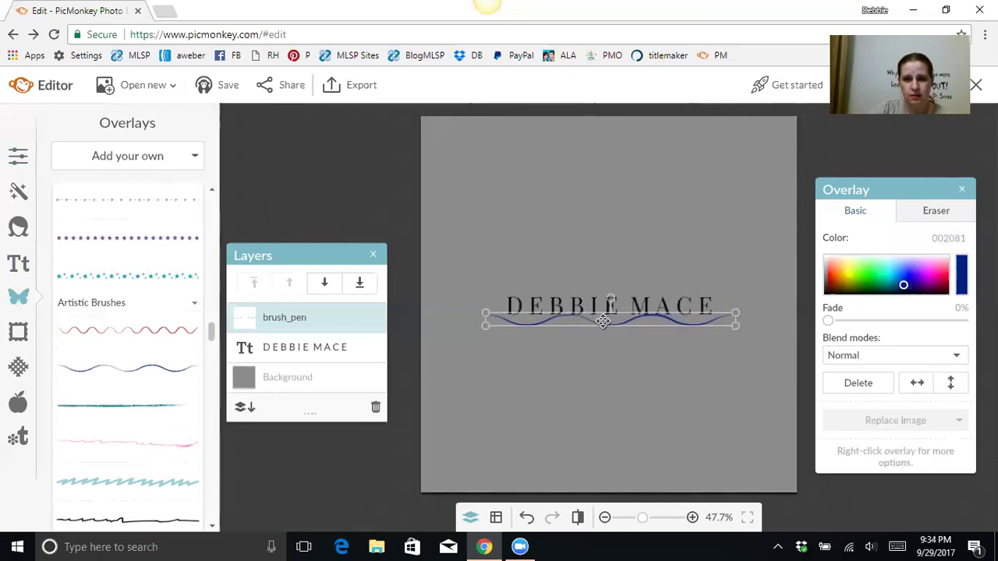
{"action": "left_click", "coordinate": [626, 375]}
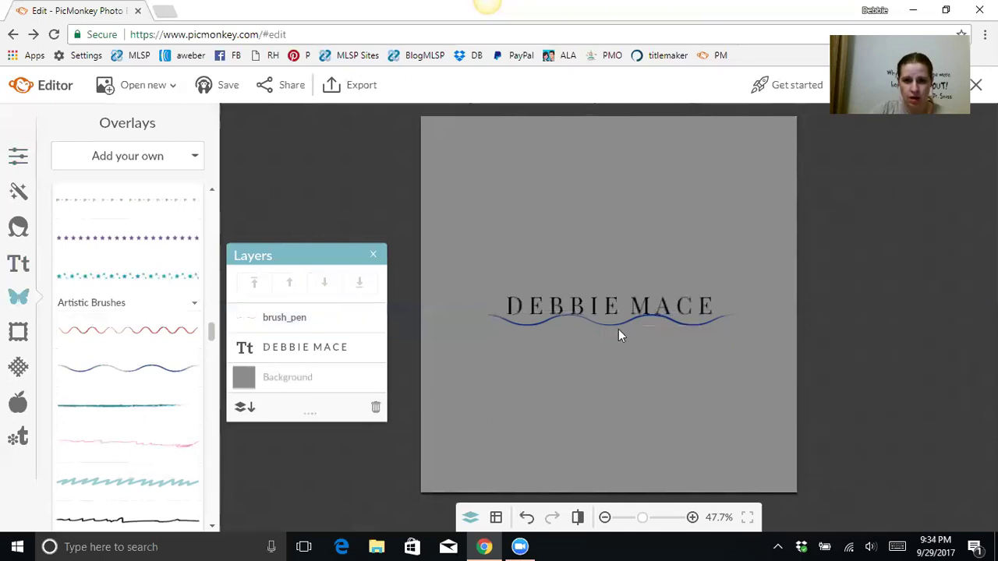
Step: Bring the name text forward, then delete the brush line overlay
{"action": "left_click", "coordinate": [613, 308]}
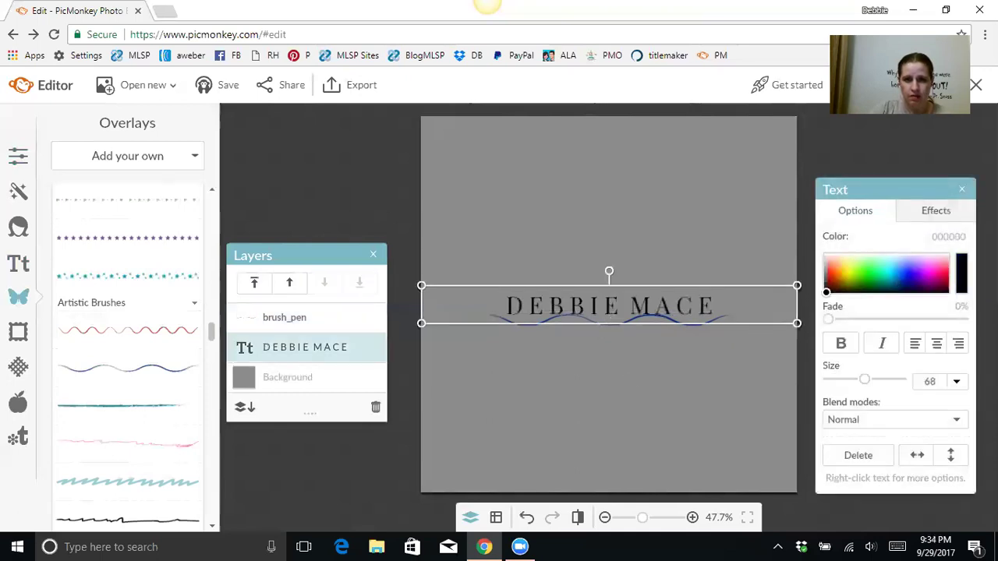
{"action": "right_click", "coordinate": [664, 310]}
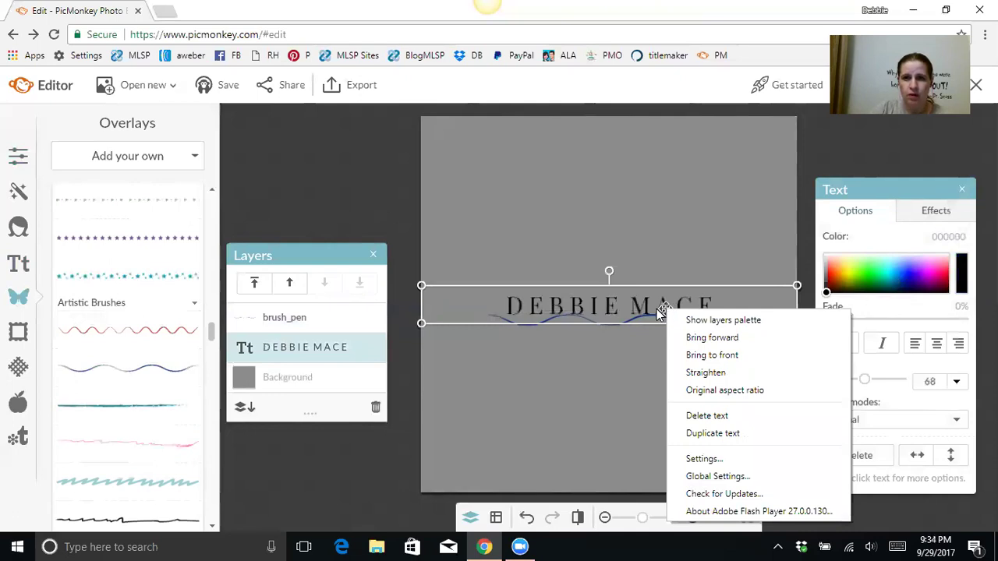
{"action": "left_click", "coordinate": [706, 338]}
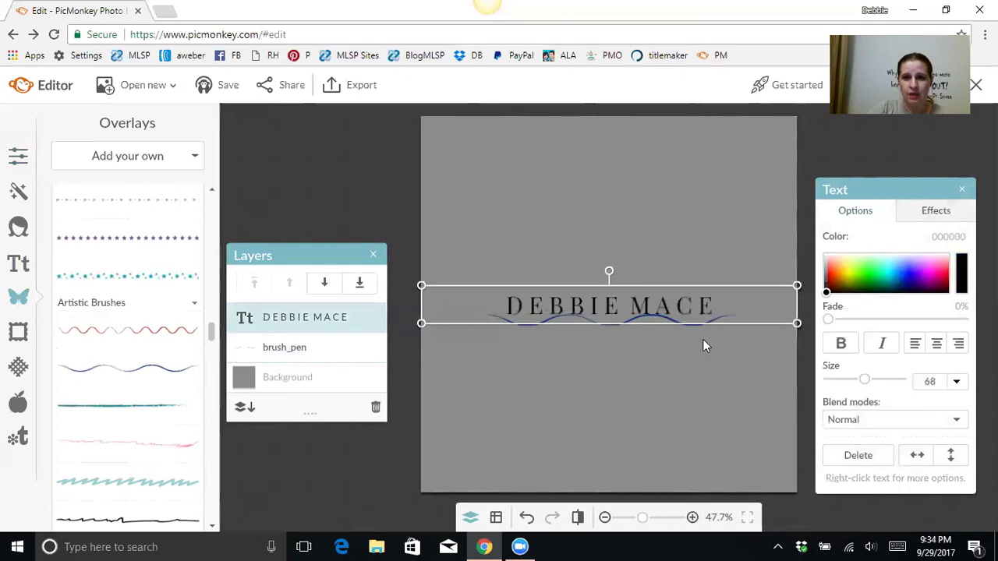
{"action": "left_click", "coordinate": [649, 343]}
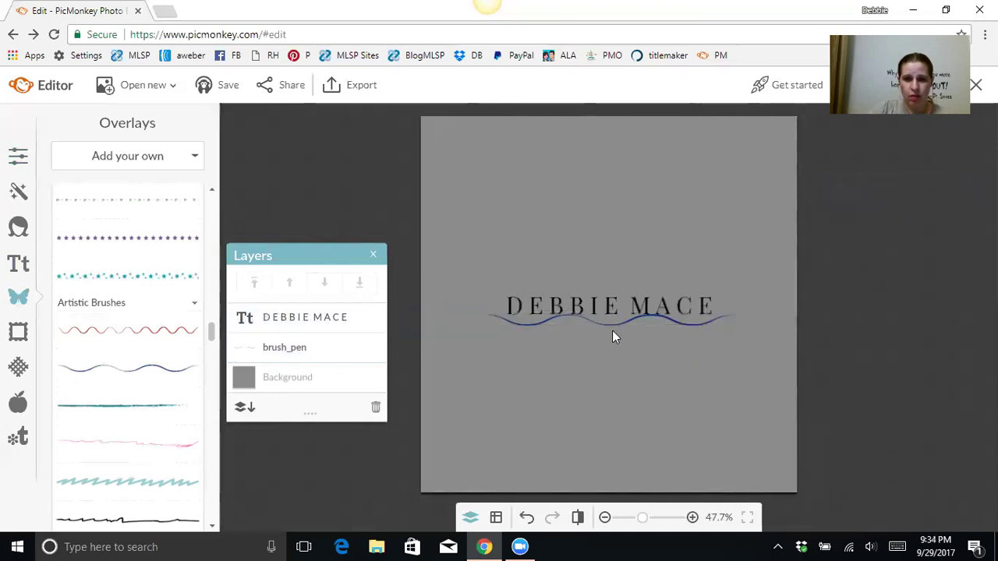
{"action": "left_click", "coordinate": [613, 322]}
{"action": "left_click", "coordinate": [635, 253]}
{"action": "left_click", "coordinate": [612, 325]}
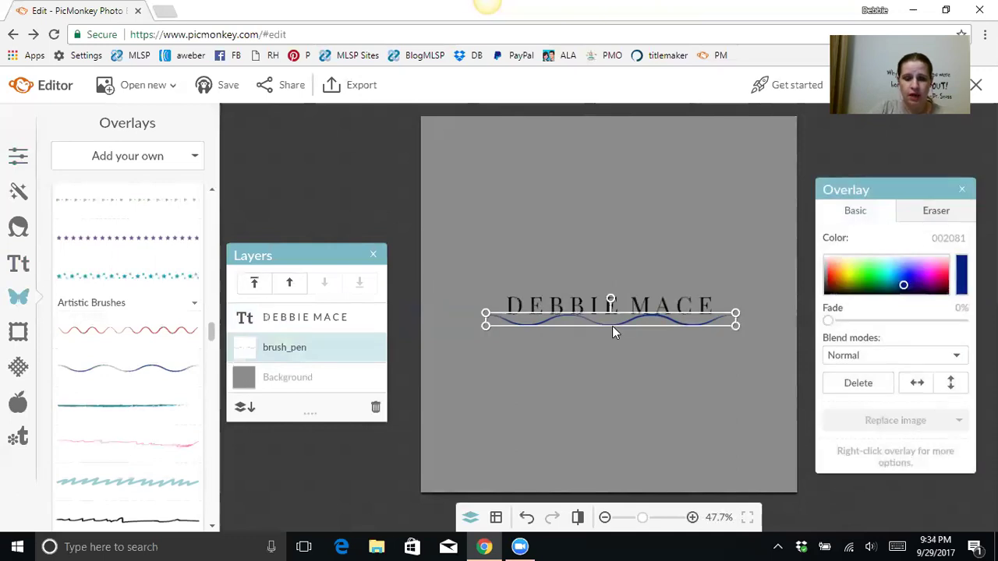
{"action": "key", "text": "Delete"}
{"action": "left_click", "coordinate": [618, 320]}
{"action": "left_click", "coordinate": [614, 347]}
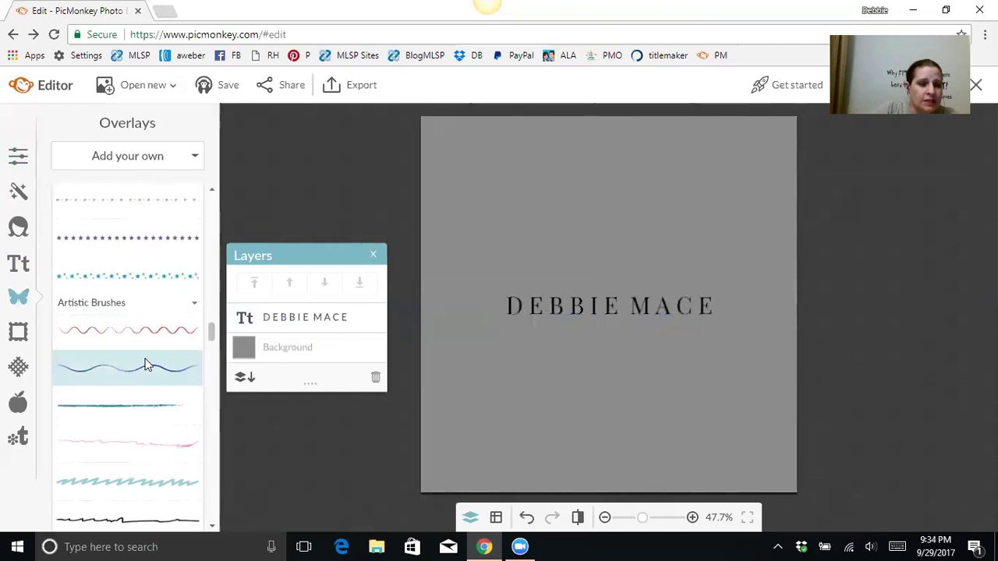
Step: Scroll the Overlays list past Artistic Brushes to the Symbols collection with peace signs and music notes
{"action": "scroll", "coordinate": [147, 365], "scroll_direction": "down", "scroll_amount": 1}
{"action": "scroll", "coordinate": [147, 362], "scroll_direction": "down", "scroll_amount": 1}
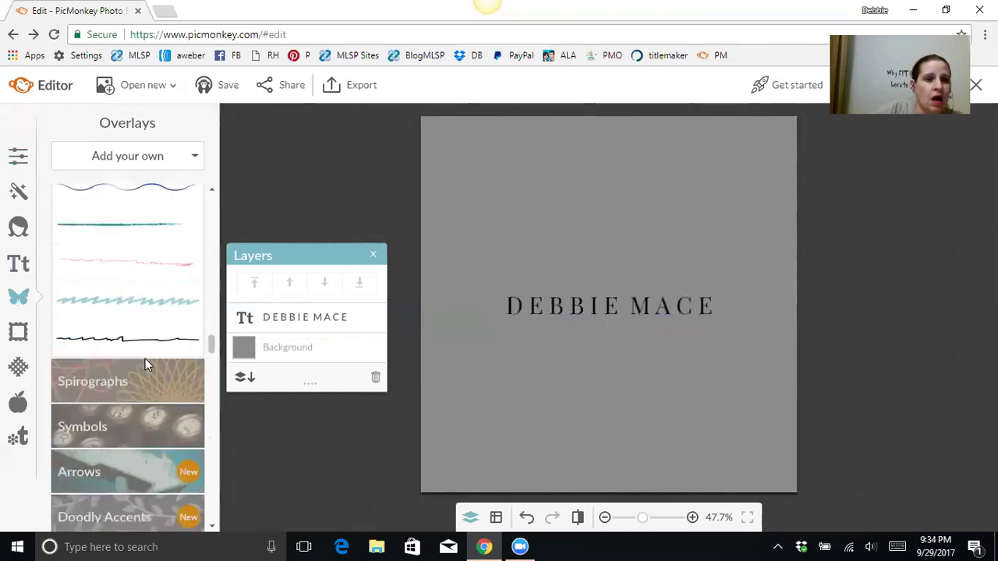
{"action": "scroll", "coordinate": [145, 359], "scroll_direction": "down", "scroll_amount": 1}
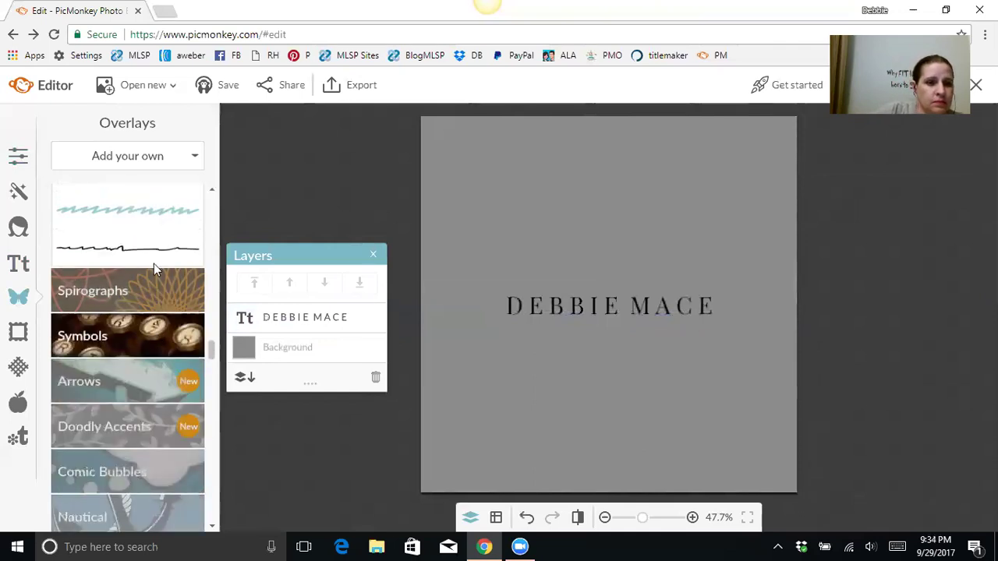
{"action": "scroll", "coordinate": [126, 337], "scroll_direction": "down", "scroll_amount": 2}
{"action": "scroll", "coordinate": [125, 340], "scroll_direction": "up", "scroll_amount": 2}
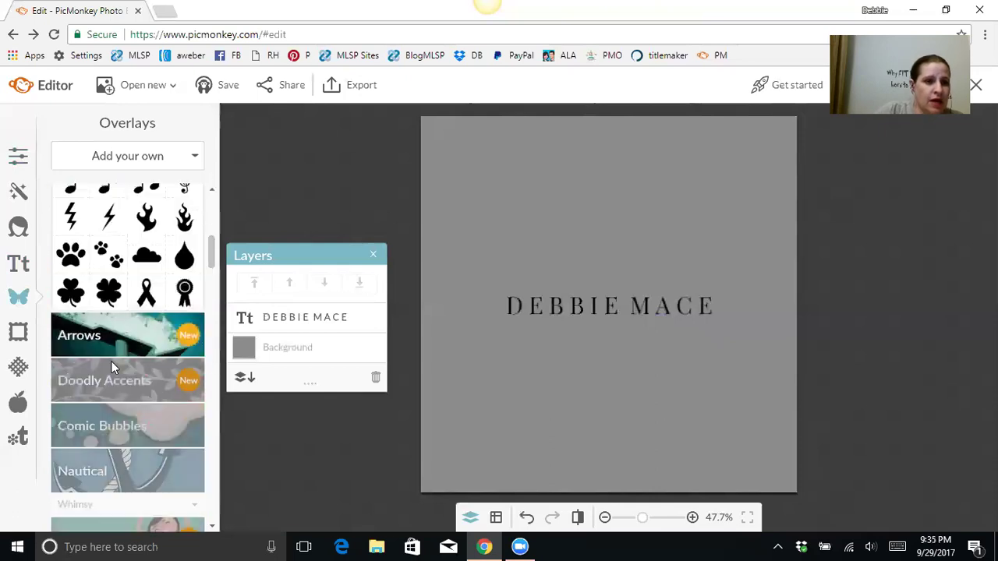
{"action": "scroll", "coordinate": [134, 295], "scroll_direction": "up", "scroll_amount": 1}
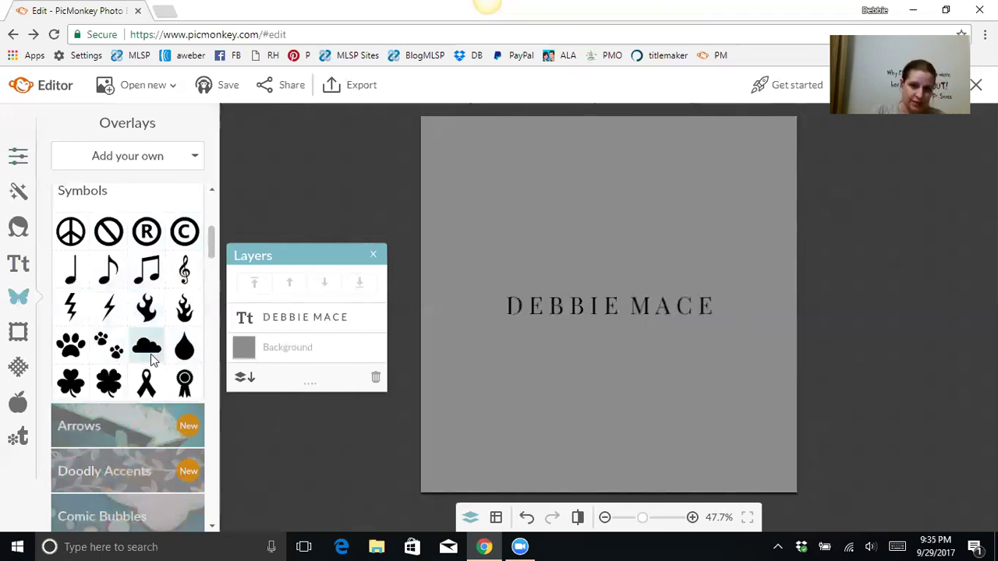
Step: Add a treble clef overlay, colour it dark gray 4b4b4b, and centre it upright on the name
{"action": "left_click", "coordinate": [186, 274]}
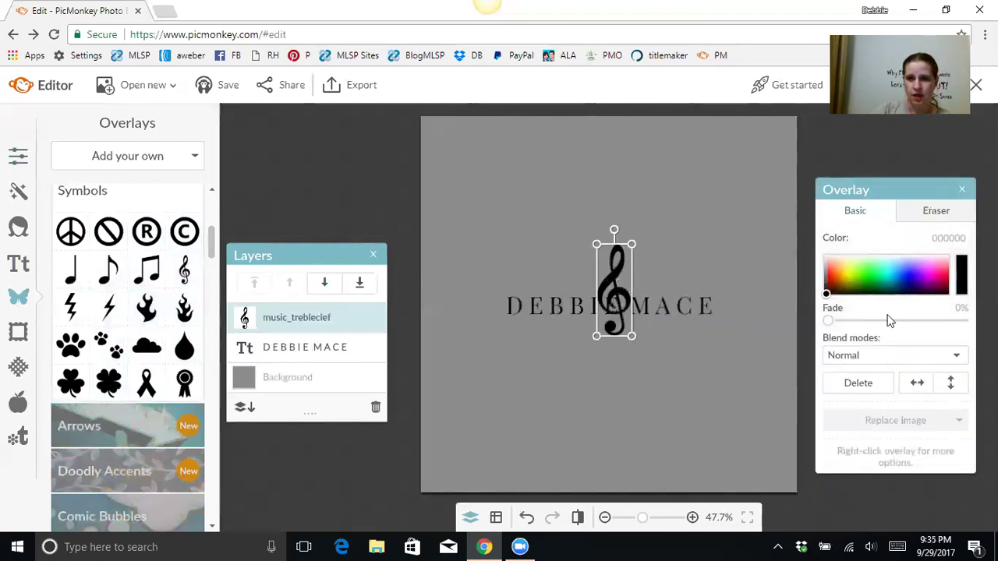
{"action": "left_click", "coordinate": [827, 288]}
{"action": "left_click_drag", "start_coordinate": [828, 288], "coordinate": [827, 286]}
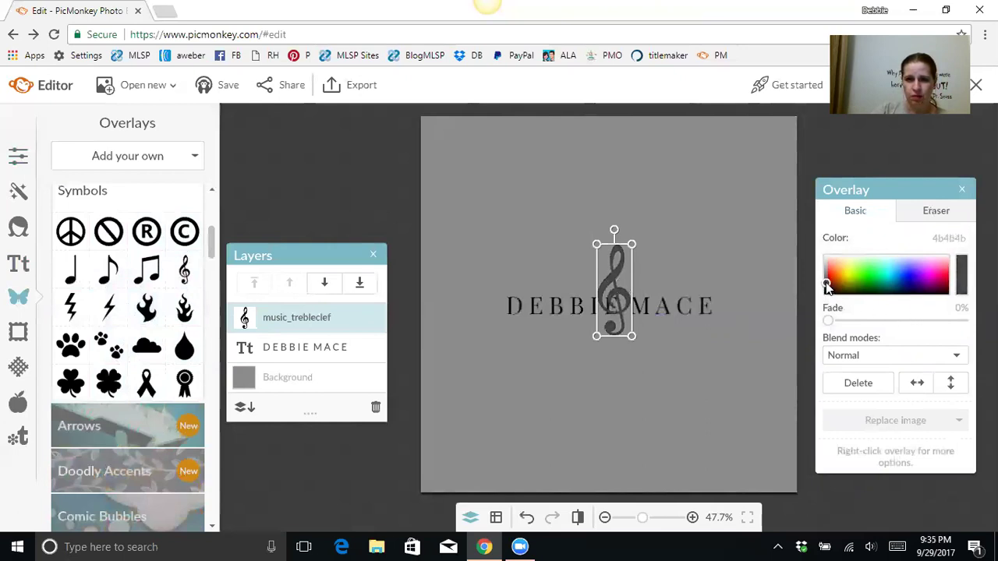
{"action": "left_click_drag", "start_coordinate": [609, 311], "coordinate": [620, 316]}
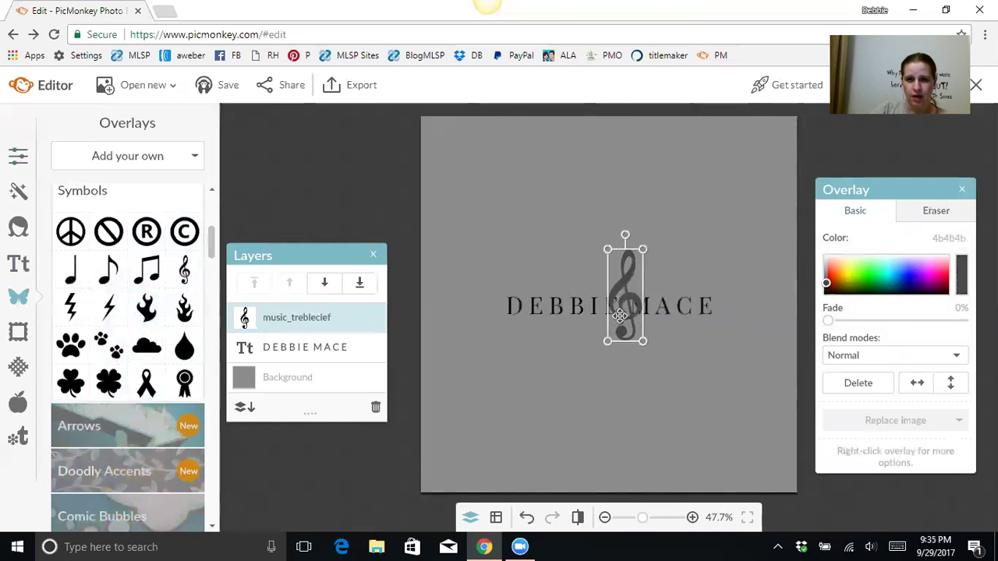
{"action": "mouse_move", "coordinate": [625, 235]}
{"action": "left_mouse_down"}
{"action": "mouse_move", "coordinate": [660, 233]}
{"action": "mouse_move", "coordinate": [627, 241]}
{"action": "left_mouse_up"}
{"action": "left_click_drag", "start_coordinate": [628, 306], "coordinate": [615, 319]}
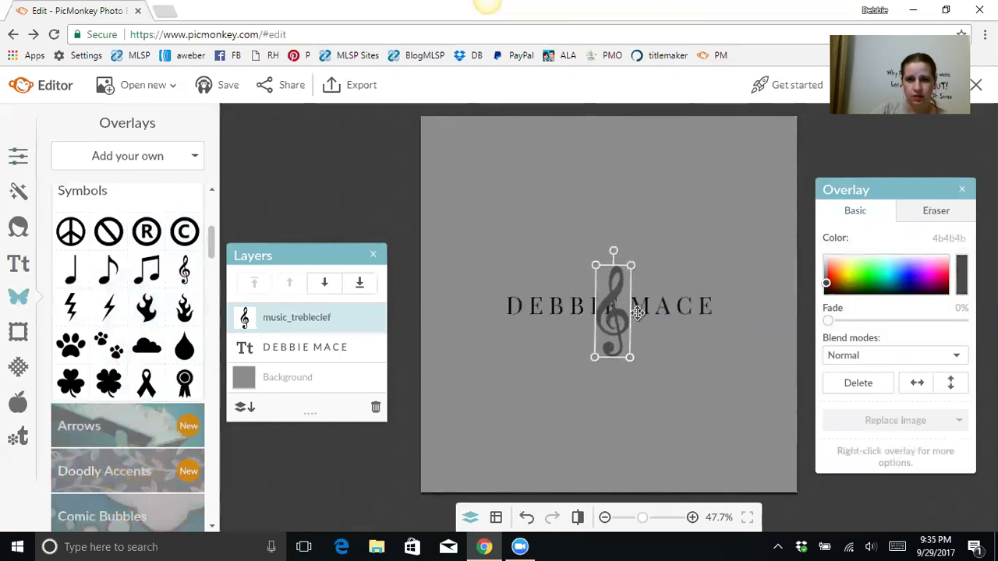
{"action": "left_click", "coordinate": [652, 311]}
{"action": "right_click", "coordinate": [682, 302]}
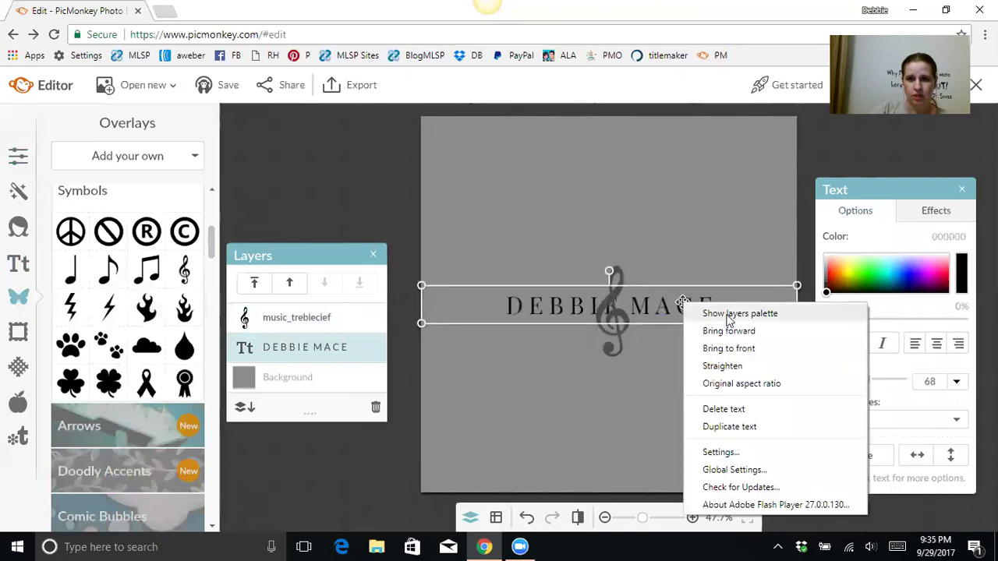
{"action": "left_click", "coordinate": [730, 331]}
{"action": "left_click", "coordinate": [655, 354]}
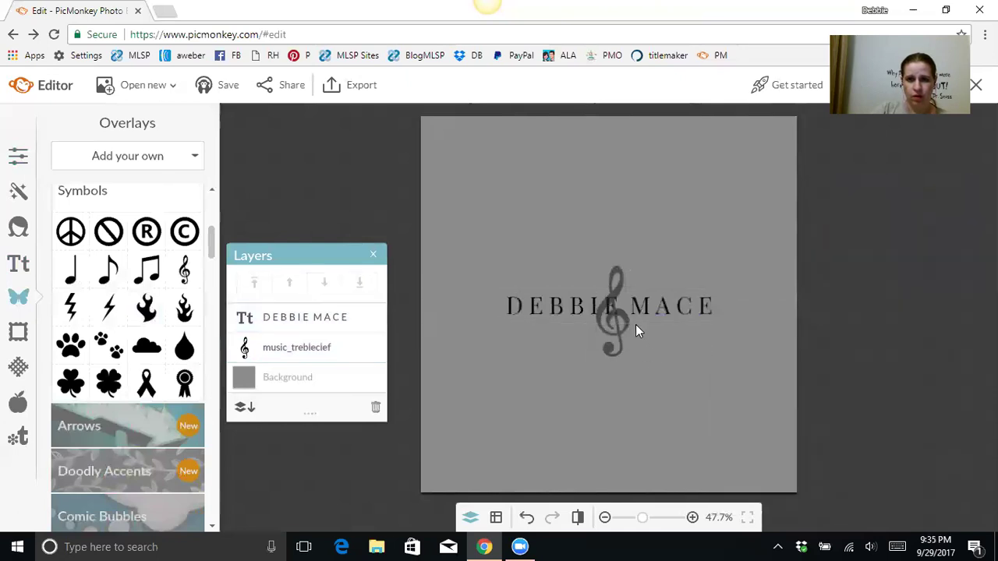
{"action": "left_click", "coordinate": [642, 305]}
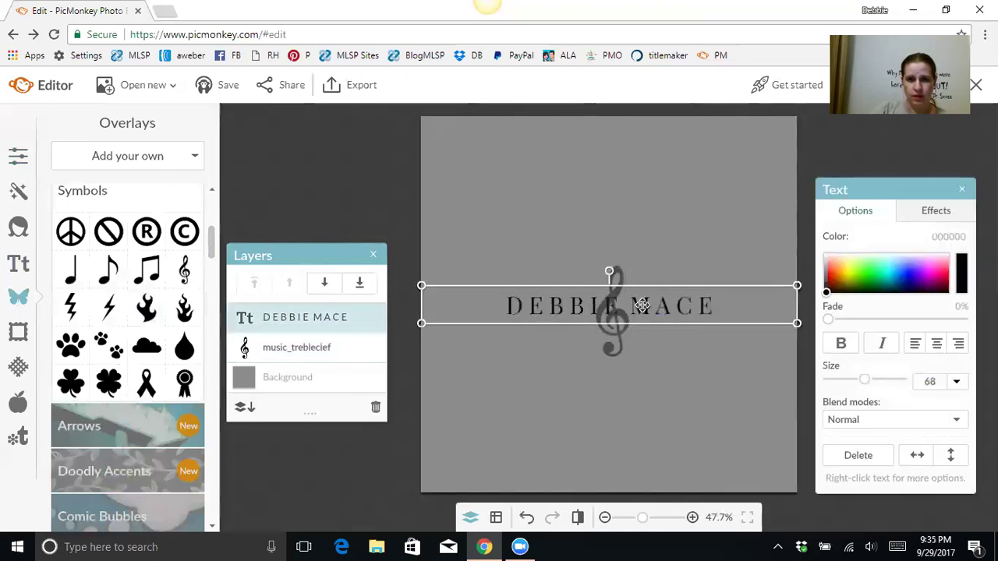
{"action": "double_click", "coordinate": [641, 305]}
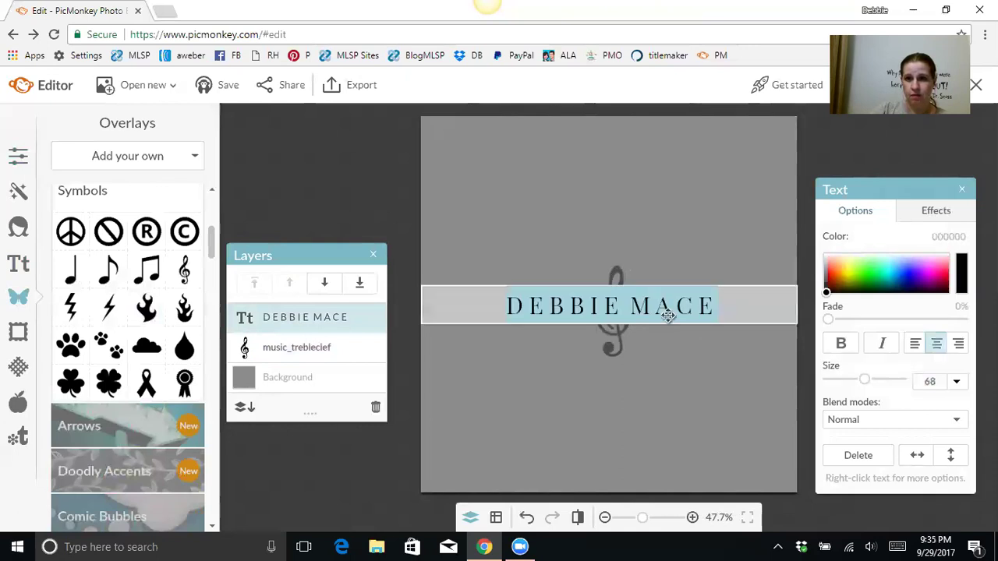
{"action": "left_click_drag", "start_coordinate": [826, 292], "coordinate": [824, 255]}
{"action": "left_click", "coordinate": [657, 226]}
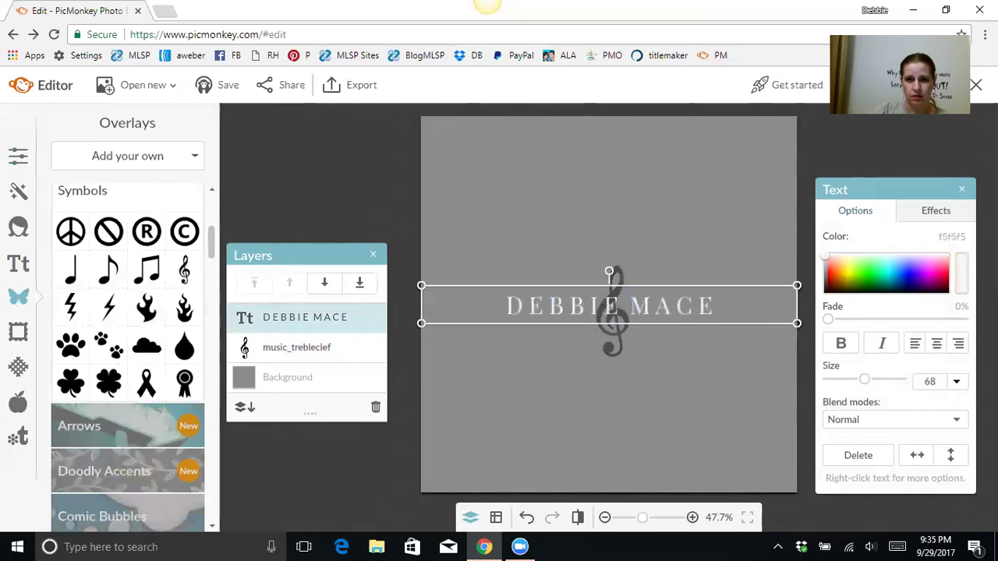
{"action": "left_click", "coordinate": [677, 343]}
{"action": "left_click", "coordinate": [608, 316]}
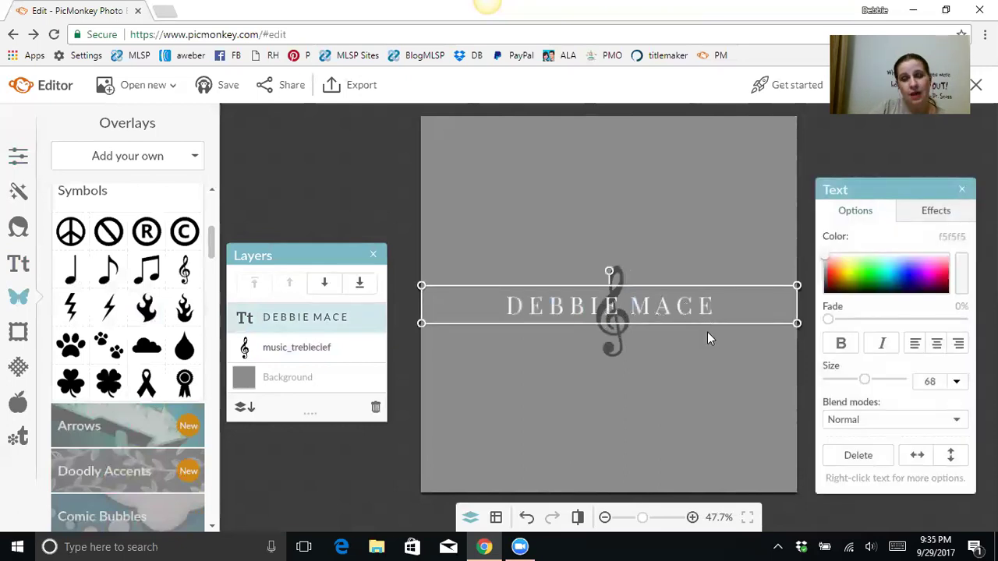
{"action": "left_click", "coordinate": [658, 352]}
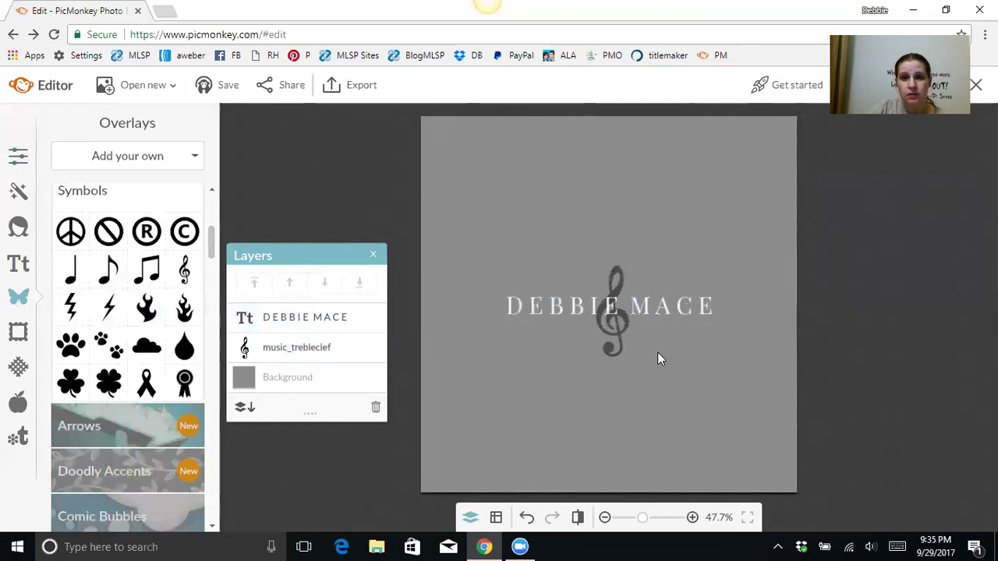
Step: Add a new text box below the clef and type 'Online'
{"action": "left_click", "coordinate": [18, 266]}
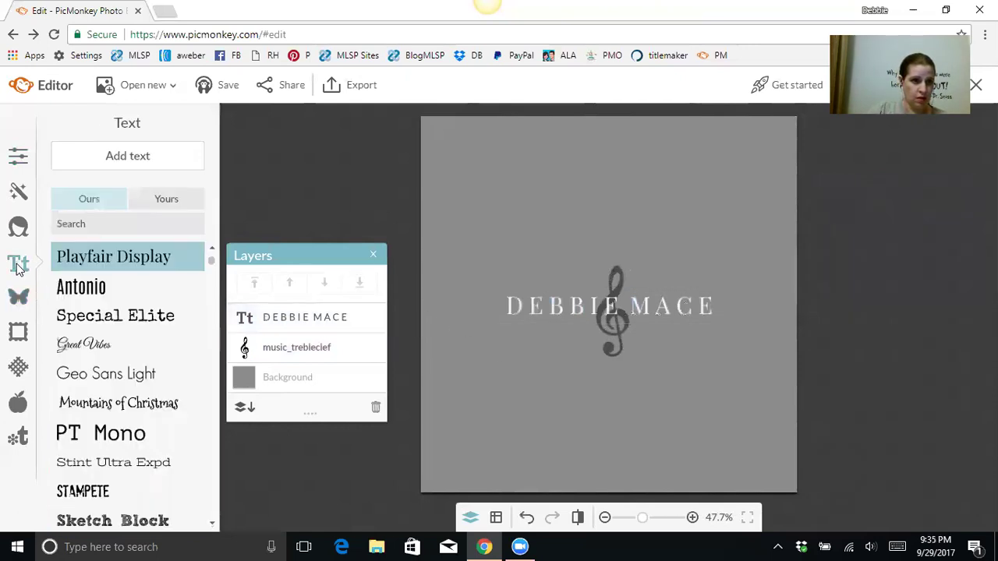
{"action": "left_click", "coordinate": [137, 161]}
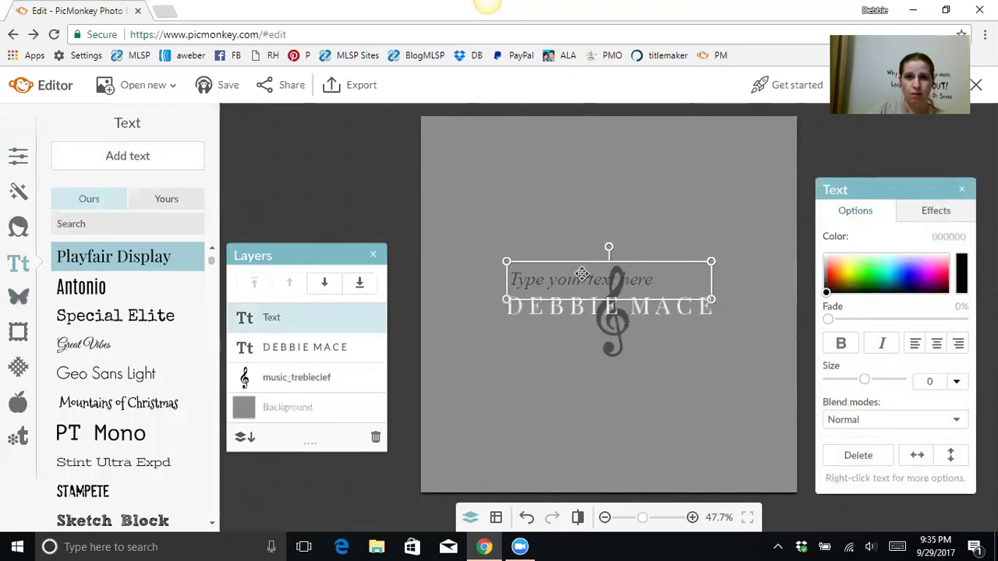
{"action": "left_click_drag", "start_coordinate": [582, 273], "coordinate": [529, 381]}
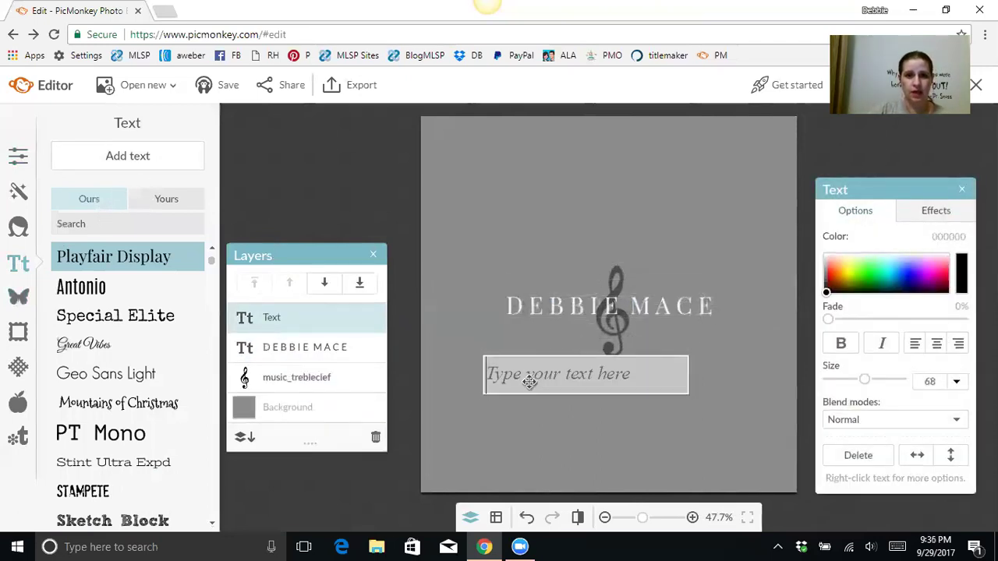
{"action": "type", "text": "oNL"}
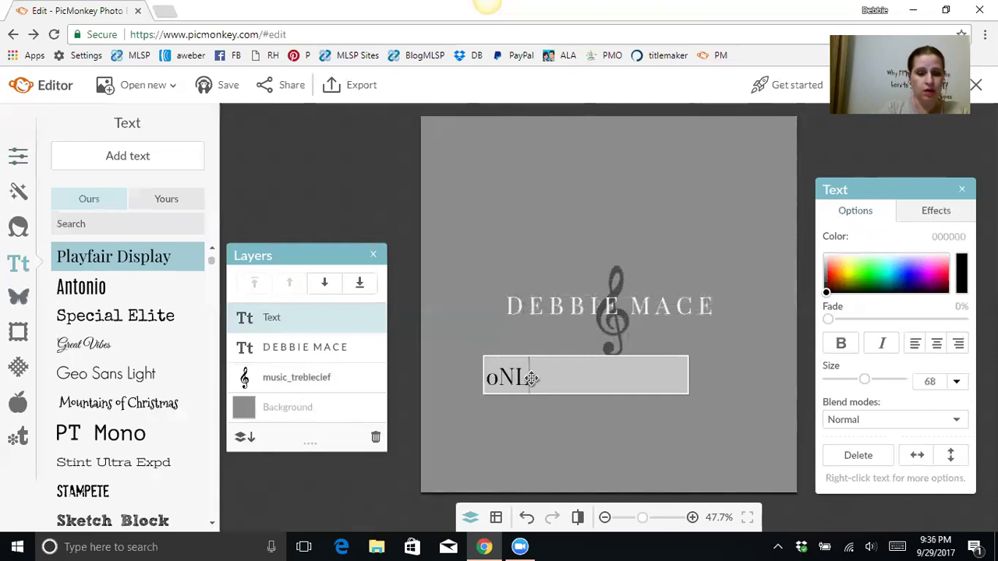
{"action": "type", "text": "INE"}
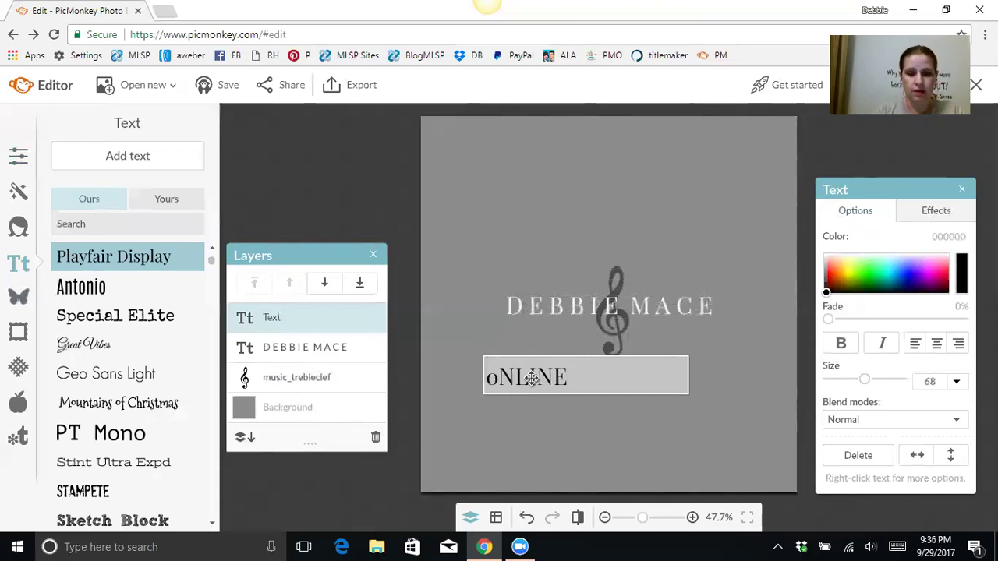
{"action": "key", "text": "BackSpace"}
{"action": "key", "text": "BackSpace"}
{"action": "key", "text": "BackSpace"}
{"action": "key", "text": "BackSpace"}
{"action": "key", "text": "BackSpace"}
{"action": "key", "text": "BackSpace"}
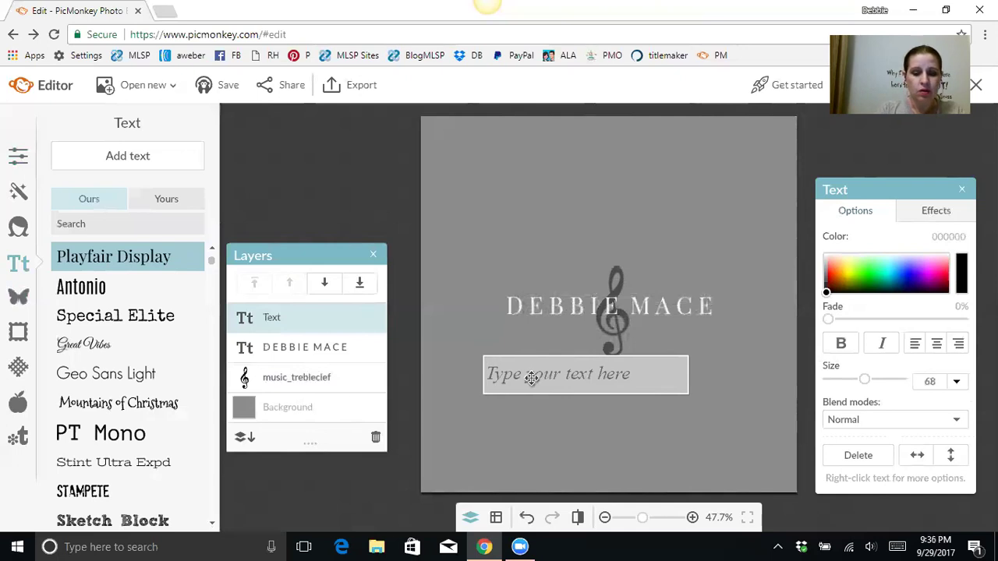
{"action": "type", "text": "Online"}
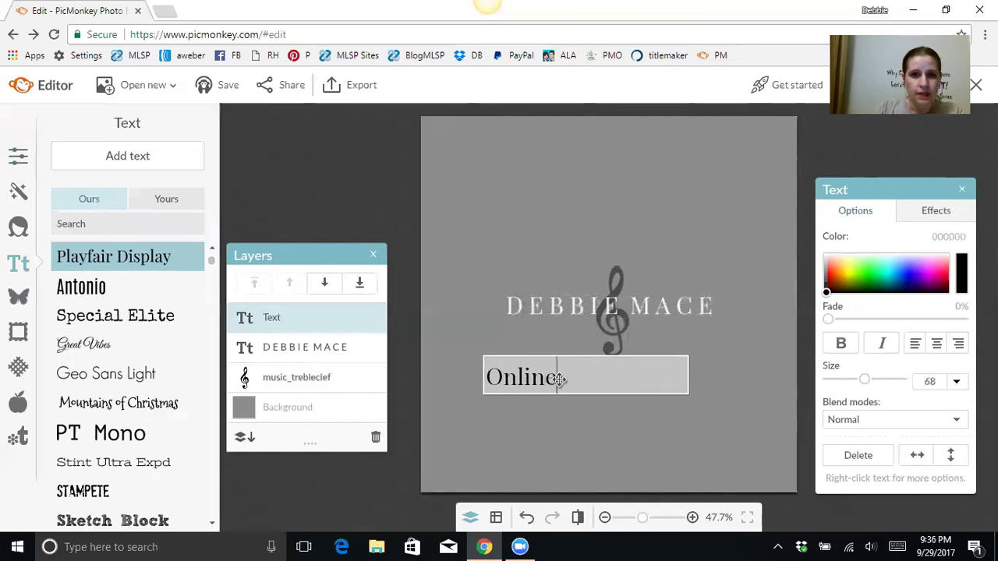
Step: Set 'Online' in Great Vibes script, fit its box to the word and place it under MACE
{"action": "left_click_drag", "start_coordinate": [556, 379], "coordinate": [485, 378]}
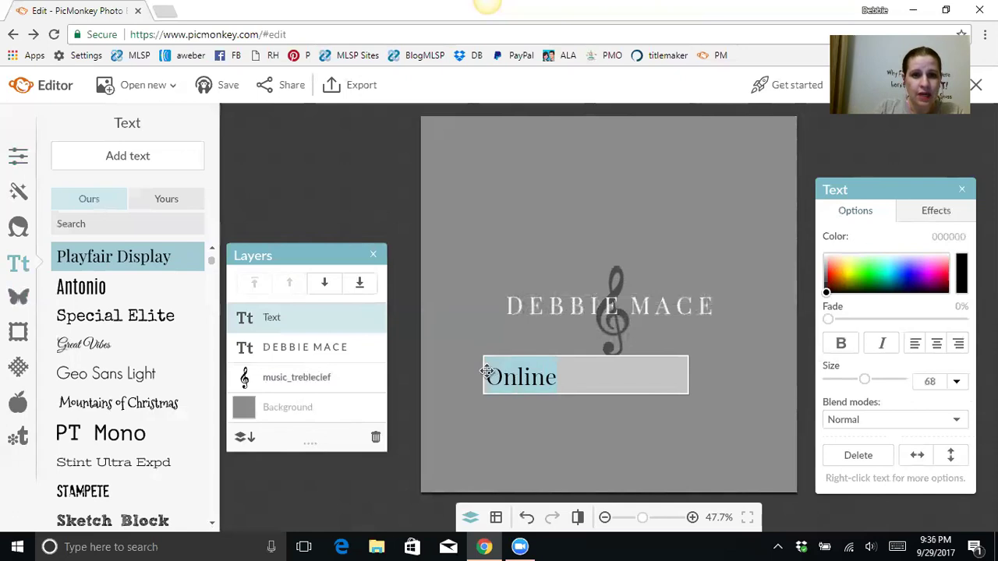
{"action": "left_click", "coordinate": [98, 346]}
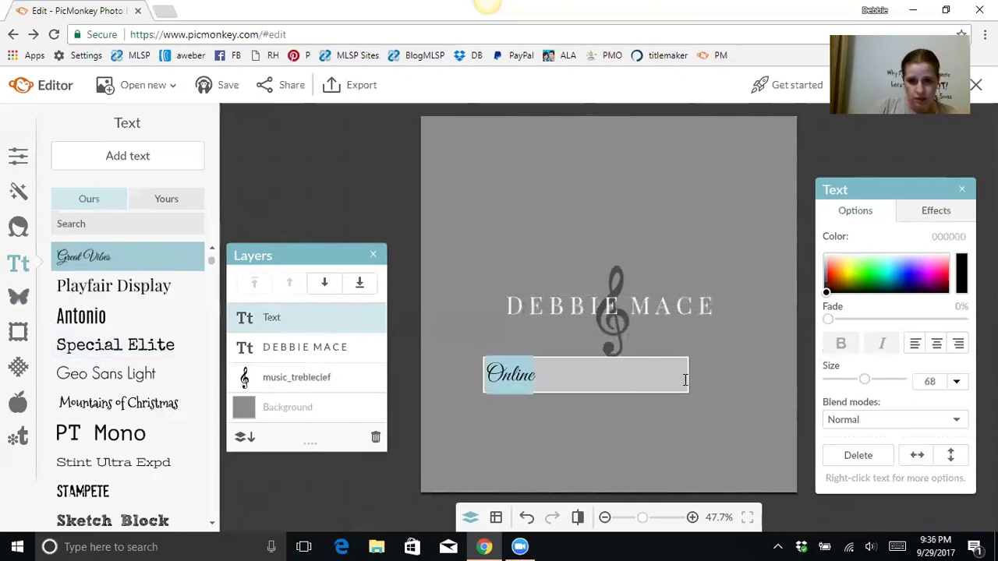
{"action": "left_click", "coordinate": [626, 402]}
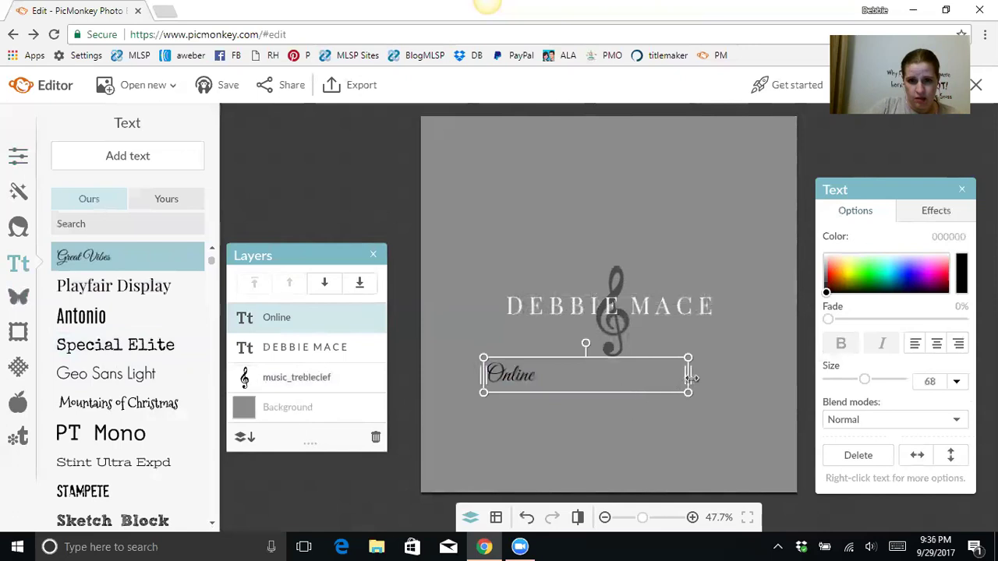
{"action": "left_click_drag", "start_coordinate": [687, 375], "coordinate": [680, 341]}
{"action": "left_click", "coordinate": [734, 305]}
{"action": "left_click", "coordinate": [675, 336]}
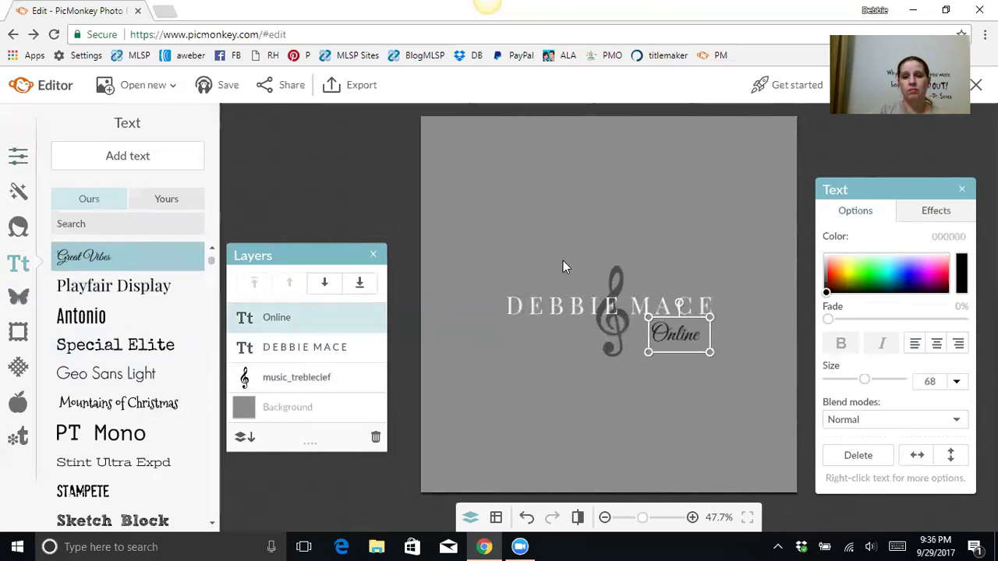
Step: Select the word DEBBIE and change its colour to dark grey
{"action": "left_click", "coordinate": [555, 305]}
{"action": "left_click", "coordinate": [596, 304]}
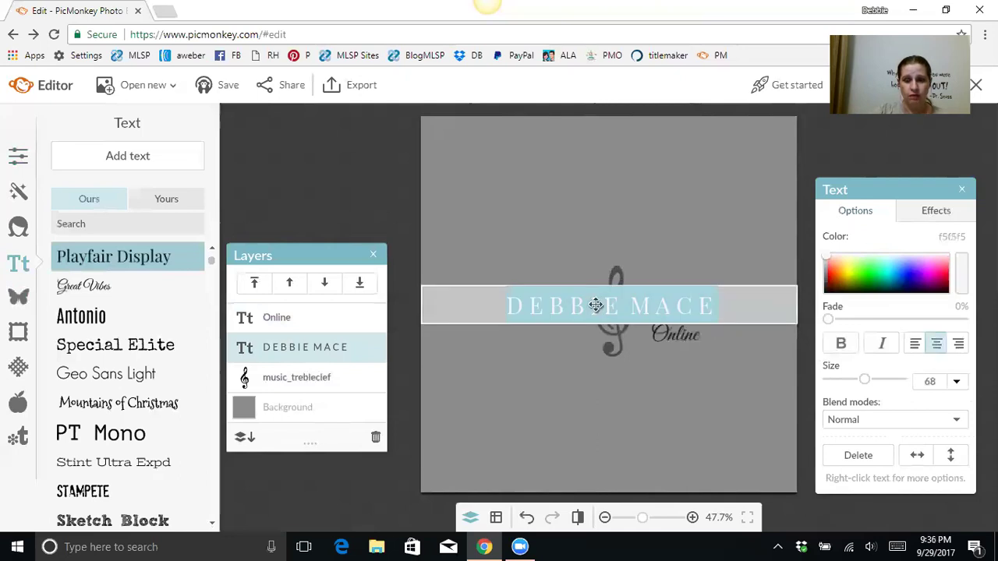
{"action": "left_click", "coordinate": [596, 305]}
{"action": "left_click", "coordinate": [506, 308]}
{"action": "left_click_drag", "start_coordinate": [506, 309], "coordinate": [622, 308]}
{"action": "left_click", "coordinate": [829, 282]}
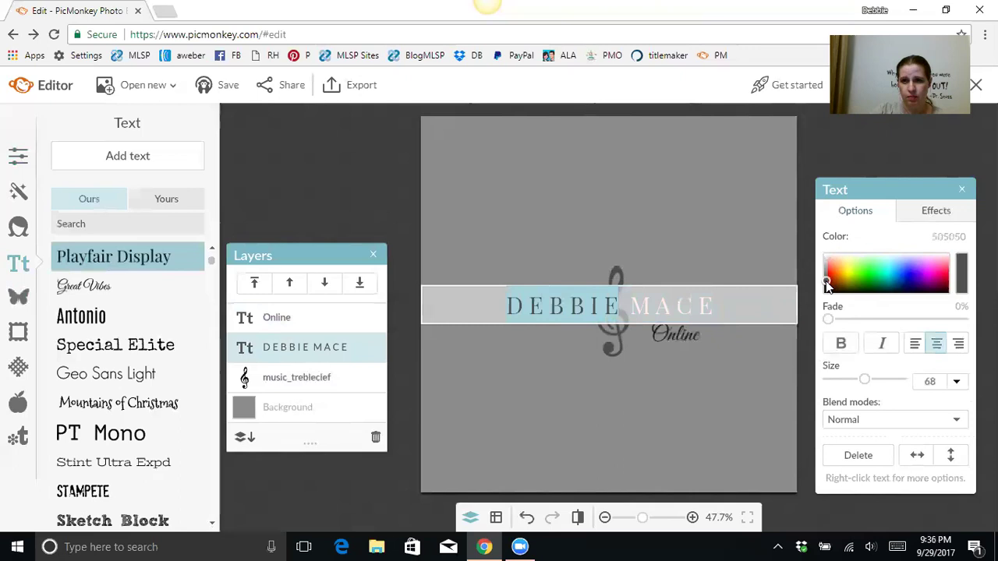
{"action": "left_click", "coordinate": [688, 236]}
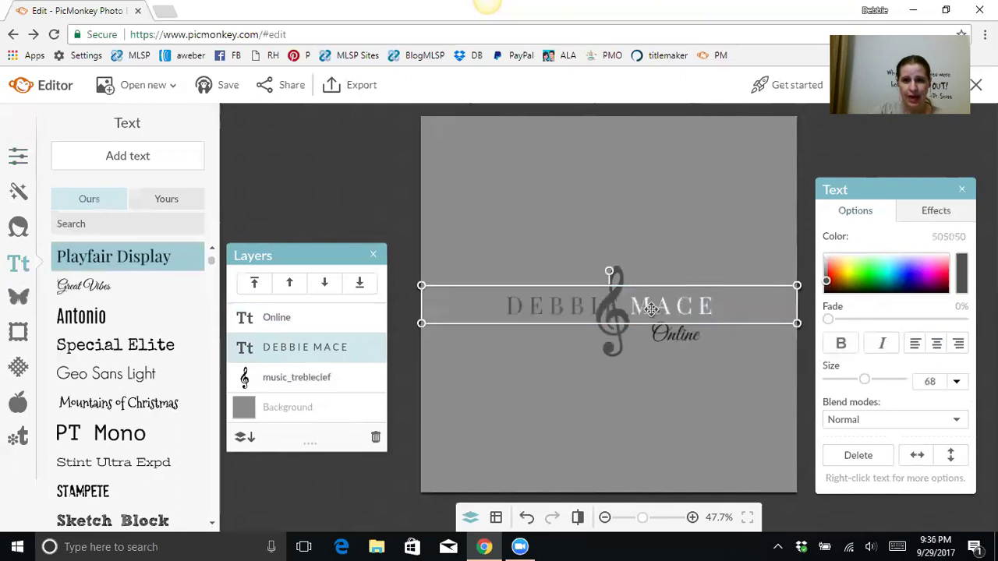
Step: Reselect the word DEBBIE and darken it to nearly black
{"action": "left_click", "coordinate": [647, 247]}
{"action": "left_click", "coordinate": [517, 309]}
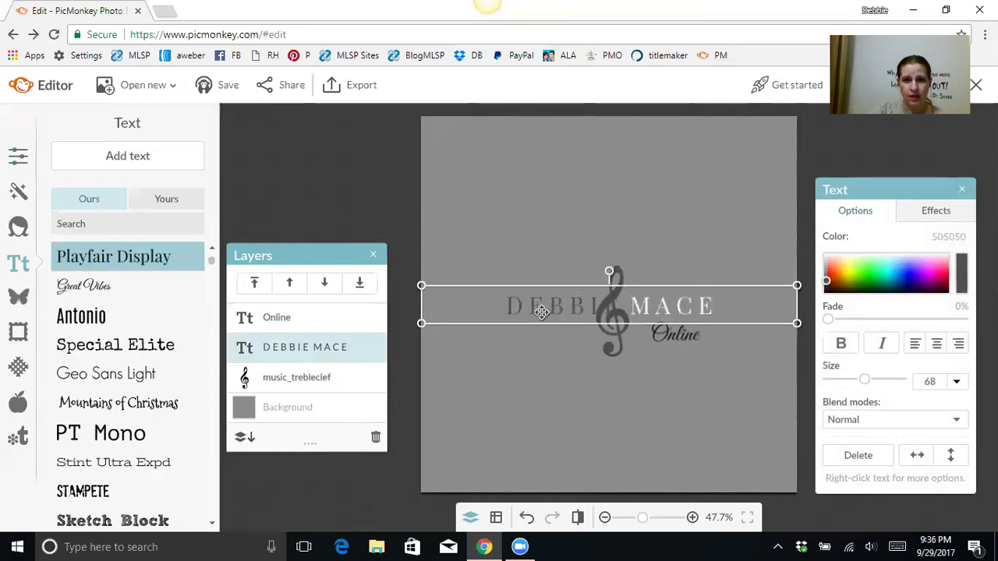
{"action": "double_click", "coordinate": [512, 306]}
{"action": "left_click", "coordinate": [508, 306]}
{"action": "left_click_drag", "start_coordinate": [513, 306], "coordinate": [624, 306]}
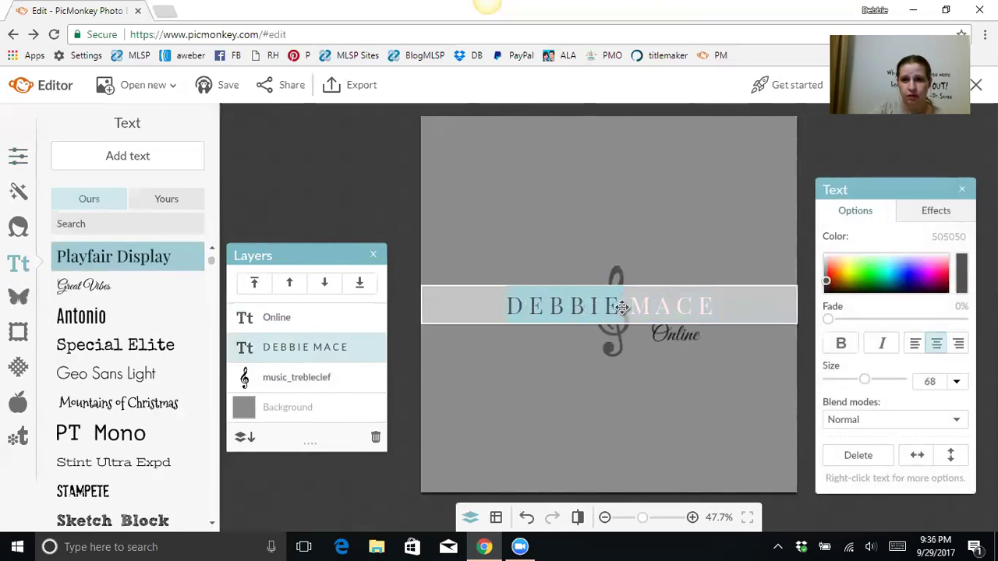
{"action": "left_click_drag", "start_coordinate": [827, 284], "coordinate": [829, 301]}
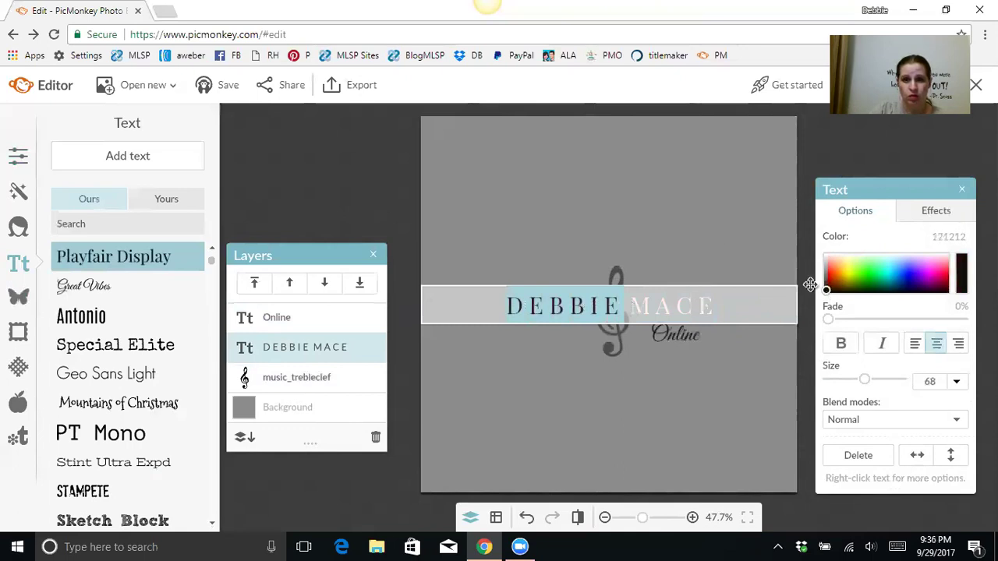
{"action": "left_click", "coordinate": [660, 228]}
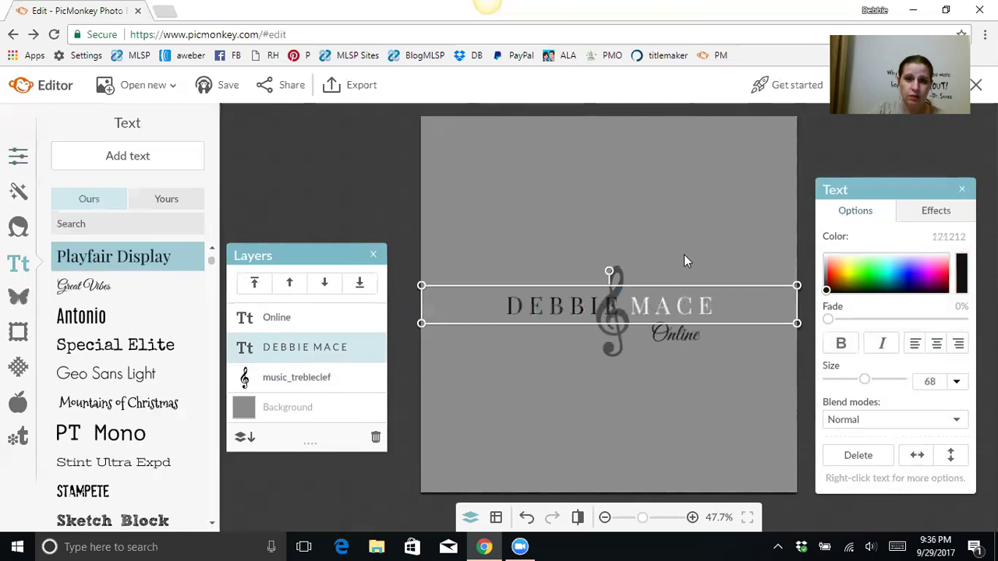
{"action": "left_click", "coordinate": [671, 211]}
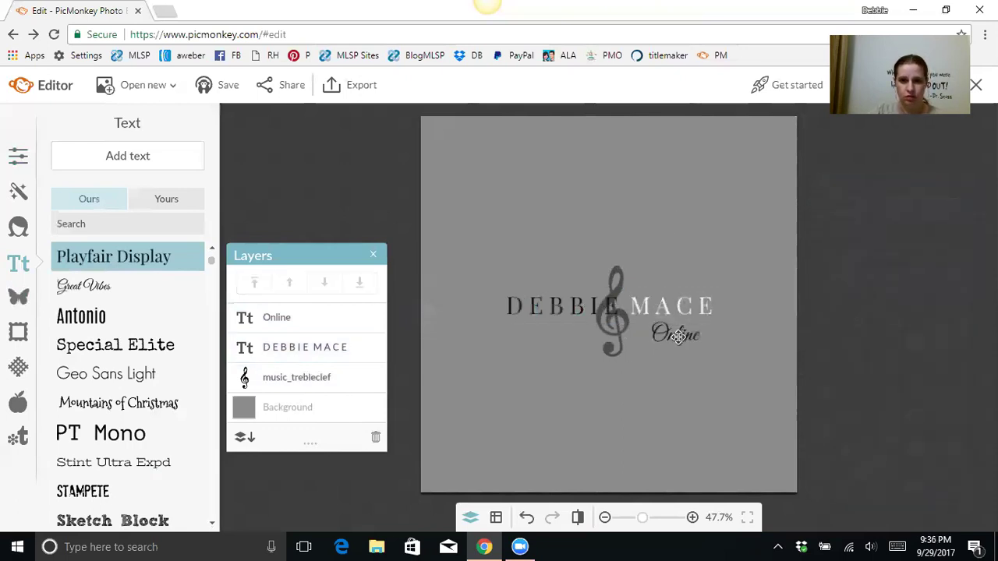
{"action": "left_click_drag", "start_coordinate": [678, 336], "coordinate": [672, 333]}
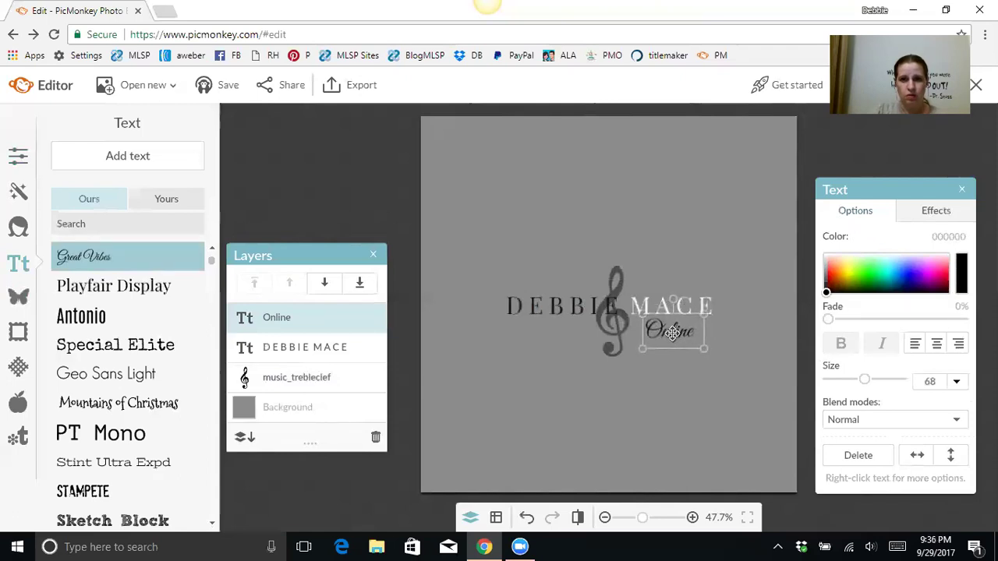
{"action": "left_click", "coordinate": [677, 250]}
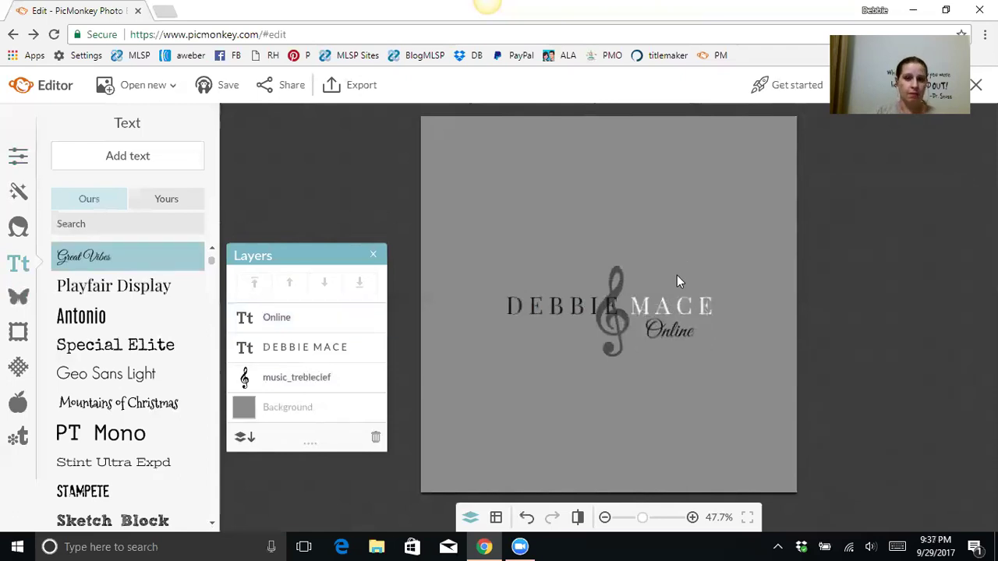
{"action": "left_click", "coordinate": [617, 311]}
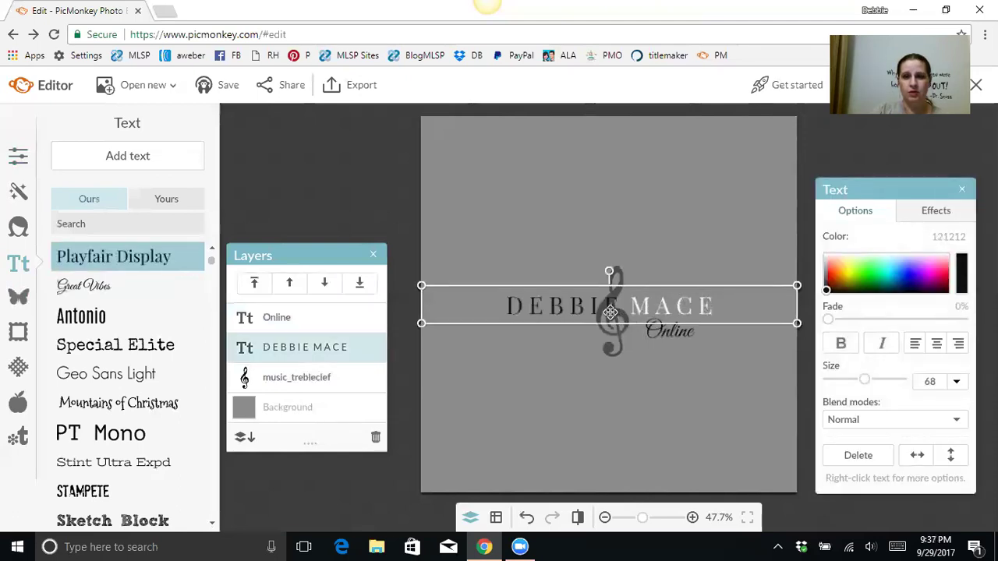
{"action": "left_click", "coordinate": [545, 318]}
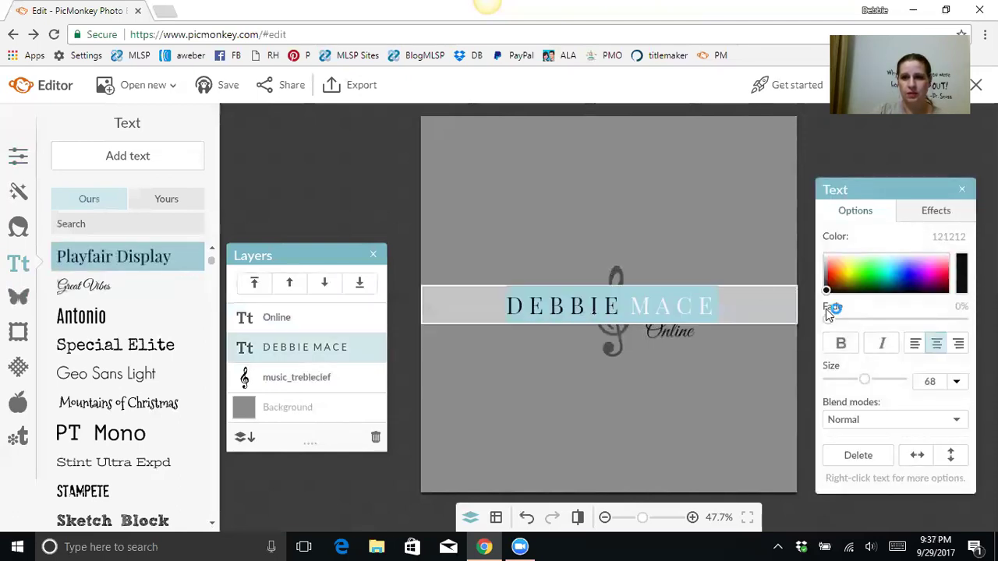
{"action": "left_click_drag", "start_coordinate": [827, 291], "coordinate": [823, 257]}
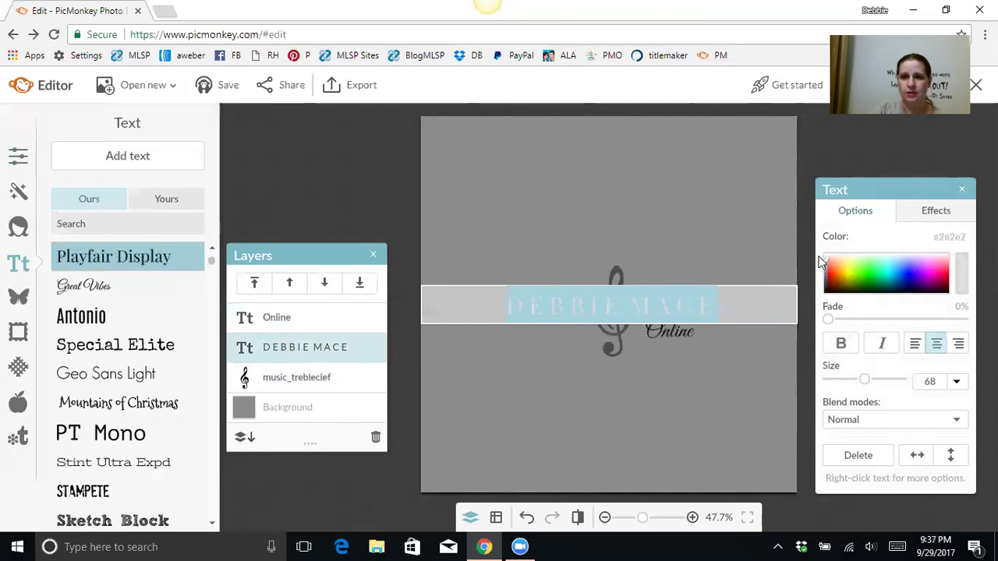
Step: Turn the script Online text near-white f5f5f5
{"action": "left_click", "coordinate": [667, 332]}
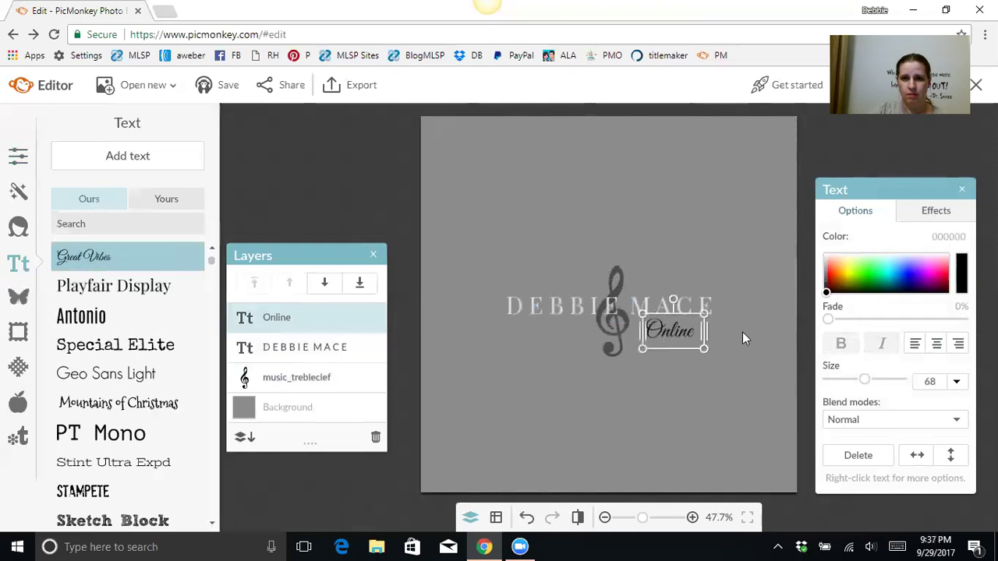
{"action": "left_click_drag", "start_coordinate": [827, 286], "coordinate": [825, 256]}
{"action": "left_click", "coordinate": [713, 241]}
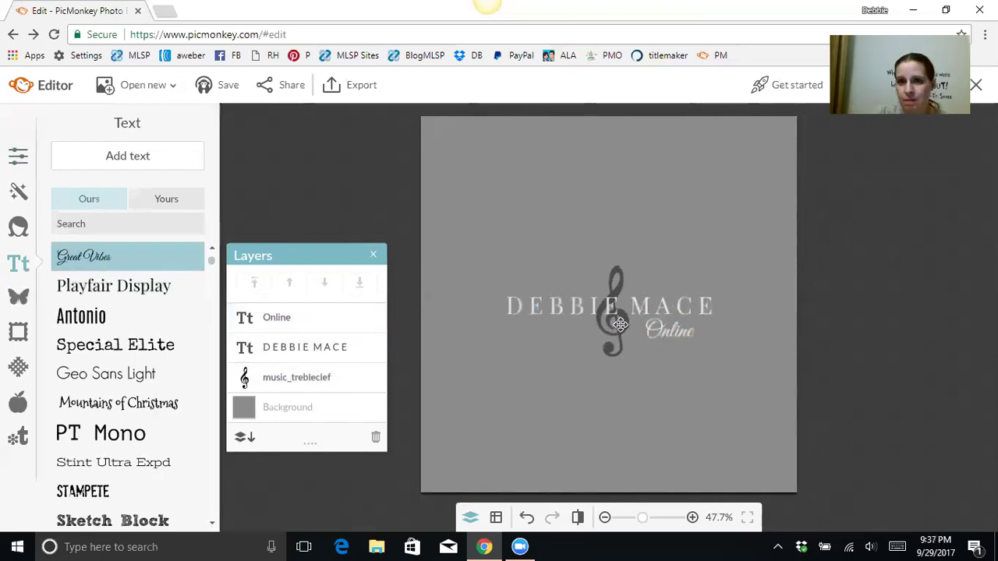
Step: Select the treble clef graphic on the canvas to show its Overlay settings
{"action": "left_click", "coordinate": [620, 324]}
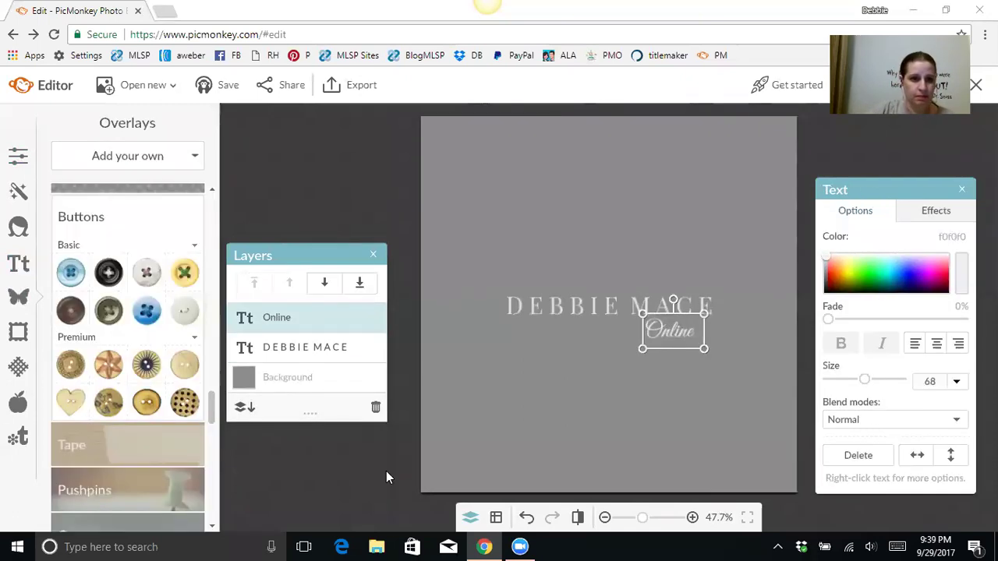
Step: Scroll the Overlays list and expand the Flourishes collection of ornamental dividers
{"action": "left_click", "coordinate": [94, 485]}
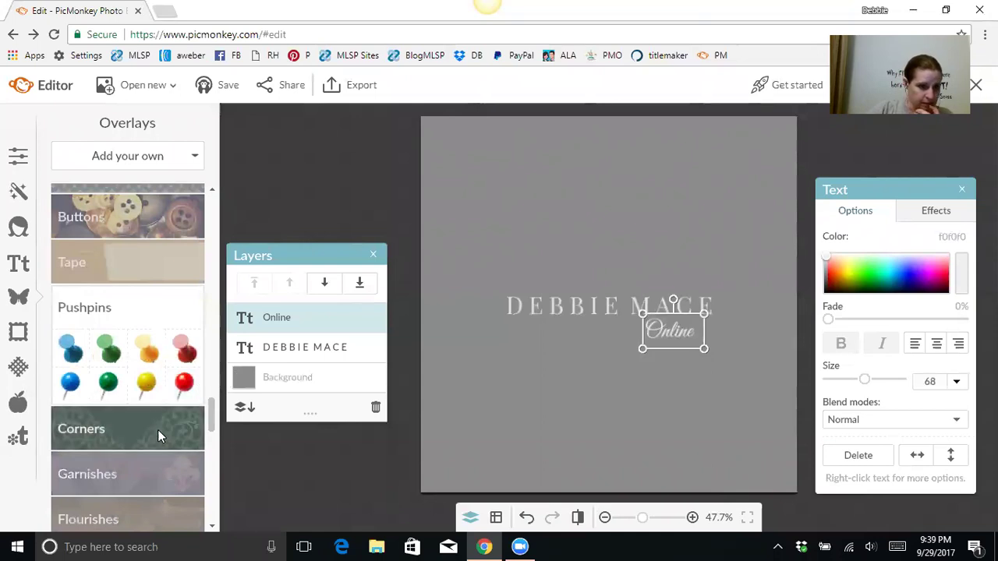
{"action": "scroll", "coordinate": [114, 425], "scroll_direction": "down", "scroll_amount": 1}
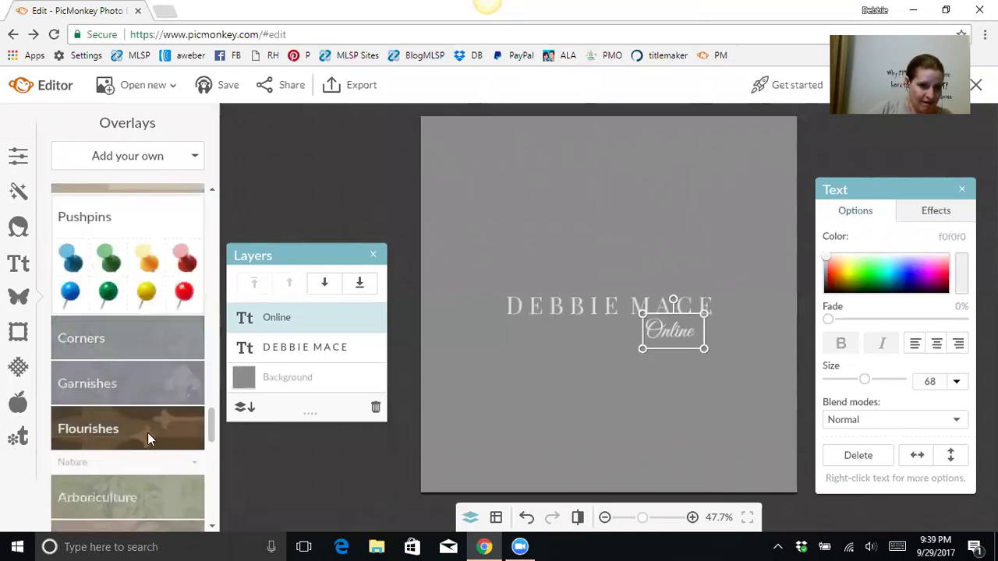
{"action": "left_click", "coordinate": [147, 433]}
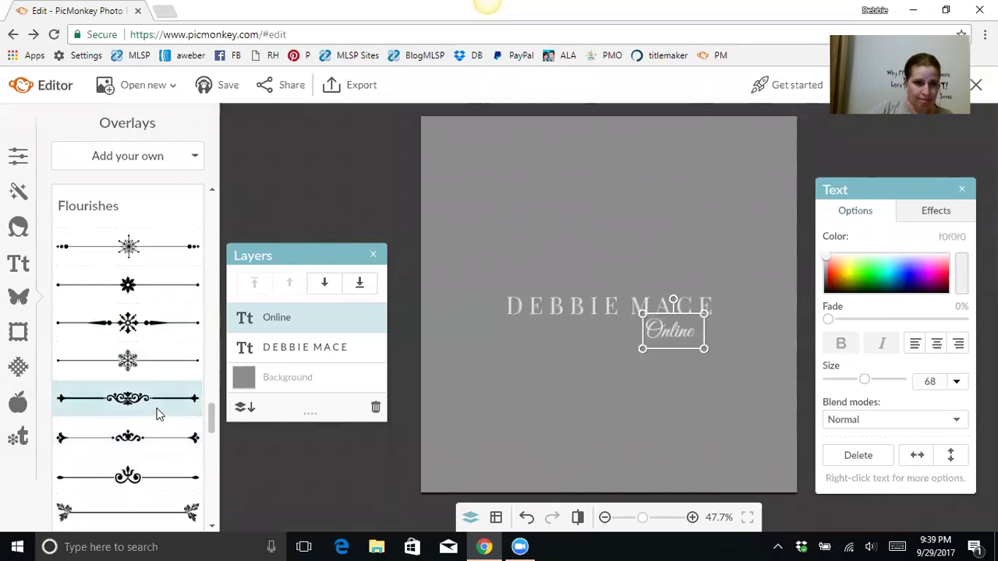